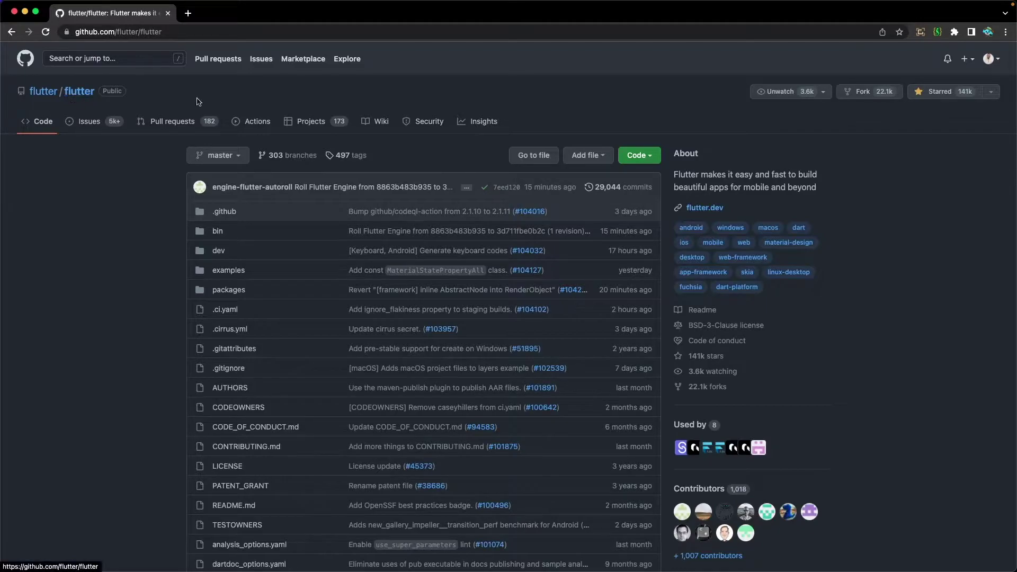
Step: Open the flutter/flutter repository's wiki, examine its Home page and expand the list of wiki pages
click(380, 123)
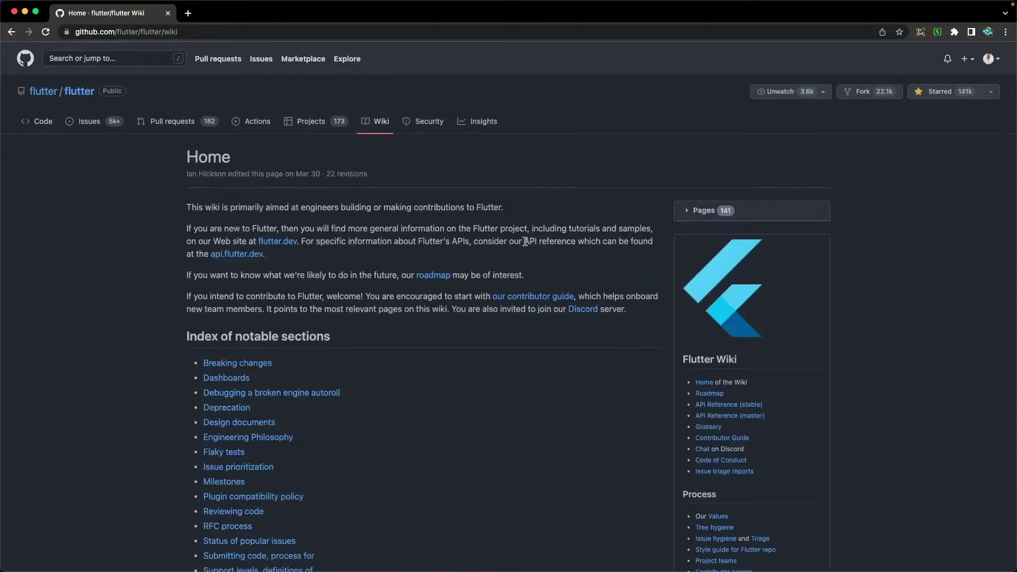
scroll(516, 239, down, 1)
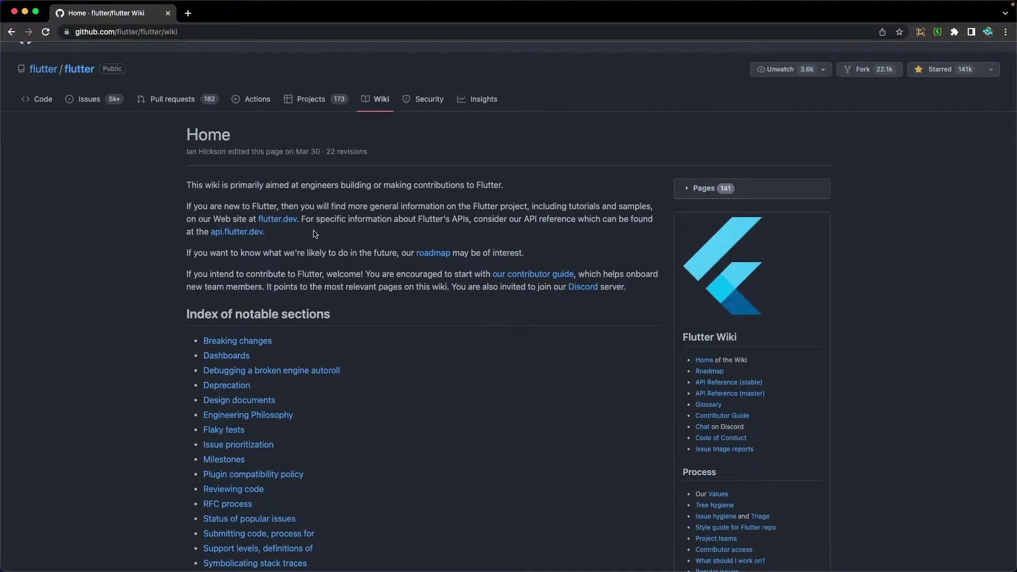
scroll(683, 132, down, 3)
scroll(683, 132, up, 1)
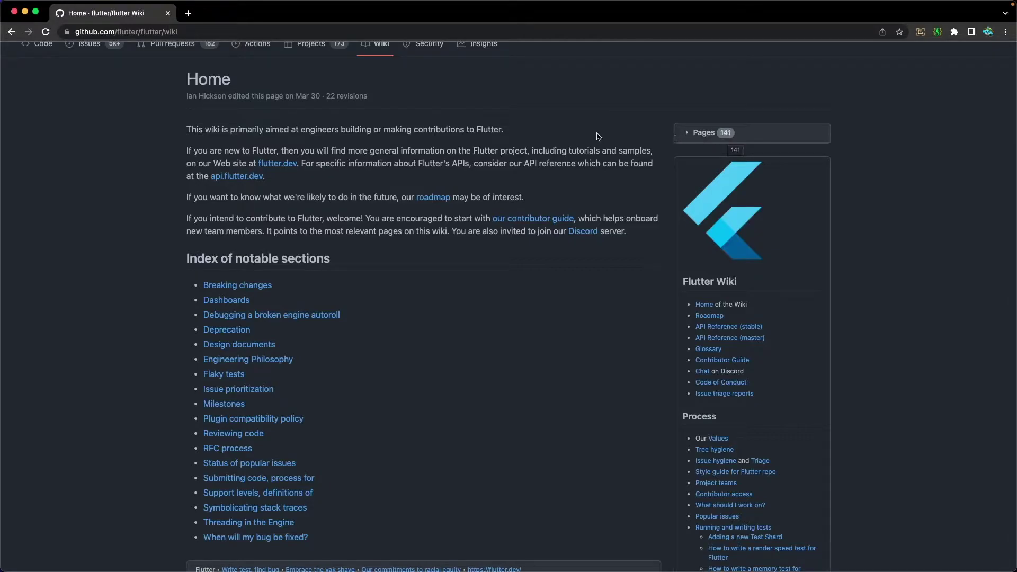
scroll(593, 140, up, 1)
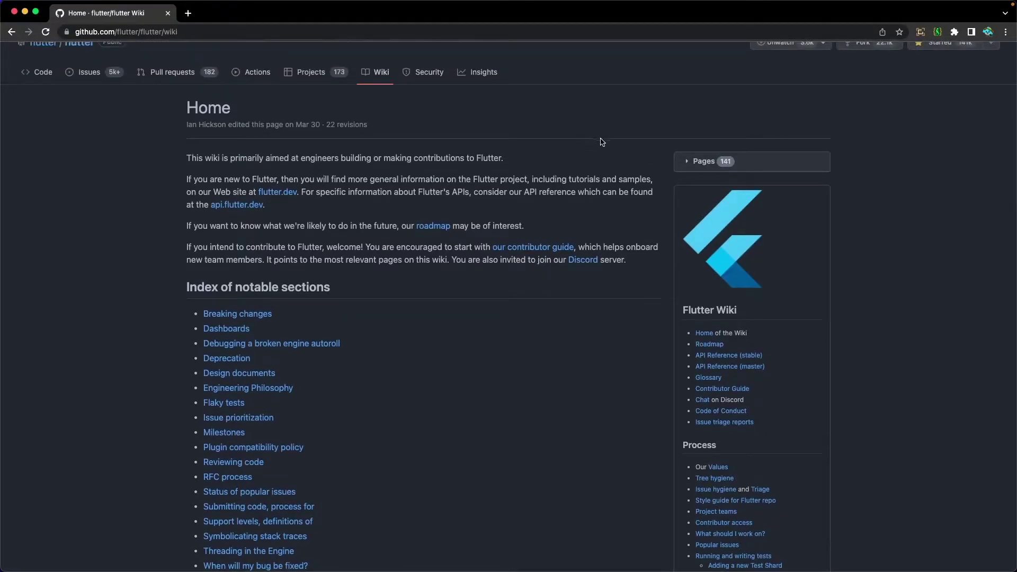
click(698, 162)
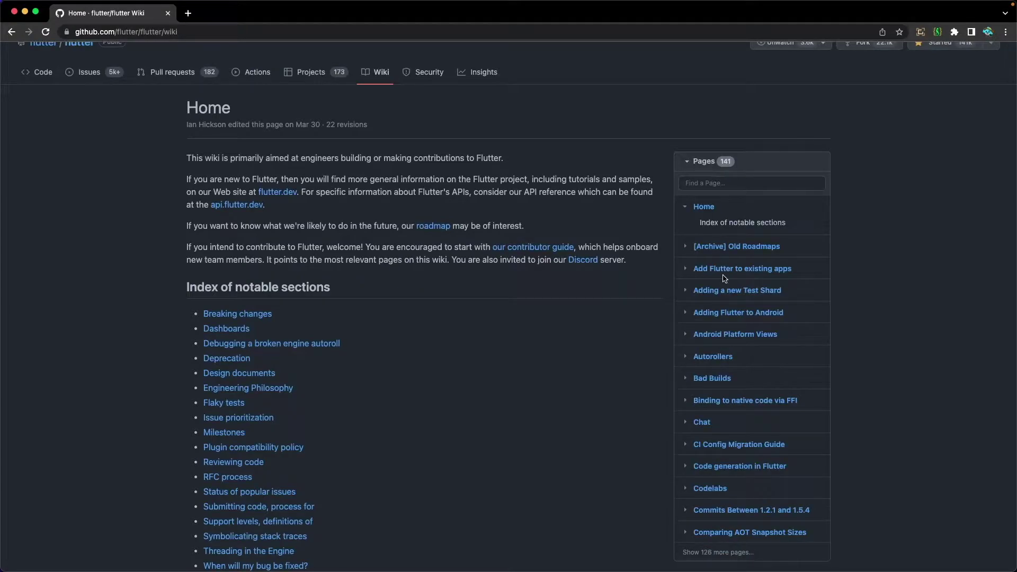
scroll(724, 276, down, 2)
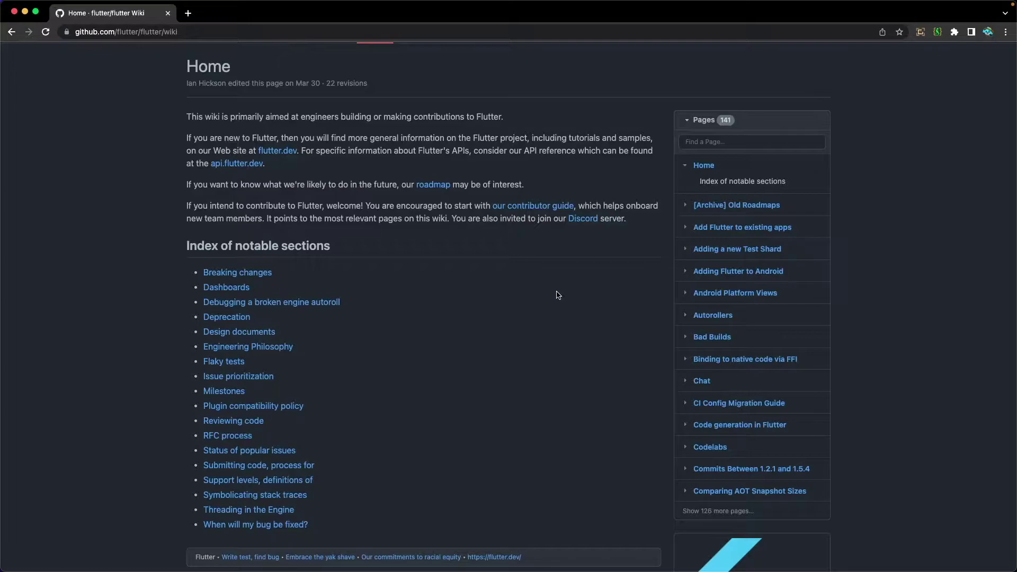
scroll(558, 295, up, 3)
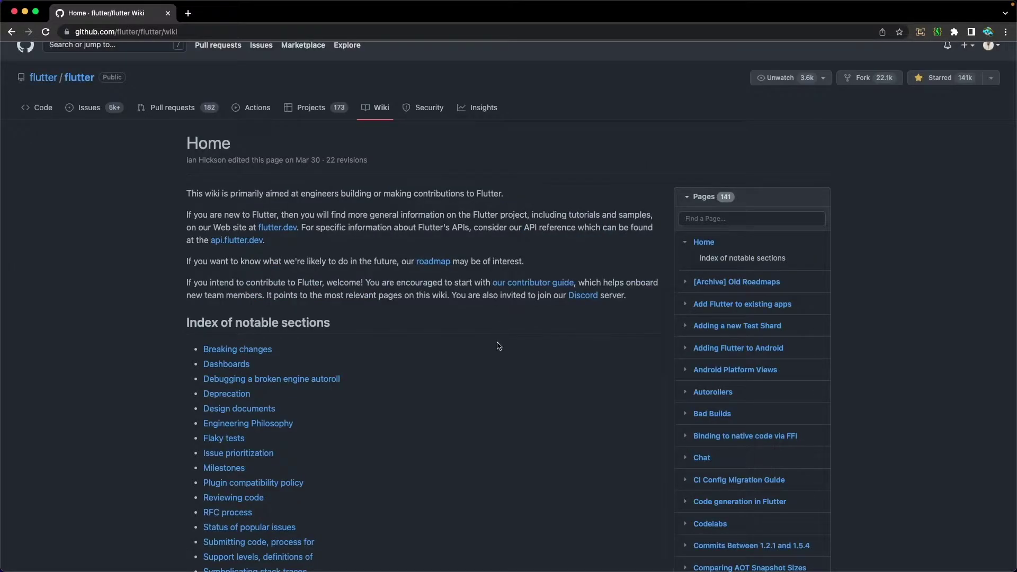
Step: Open the "[Archive] Old Roadmaps" wiki page and read through its annual roadmap sections
click(714, 284)
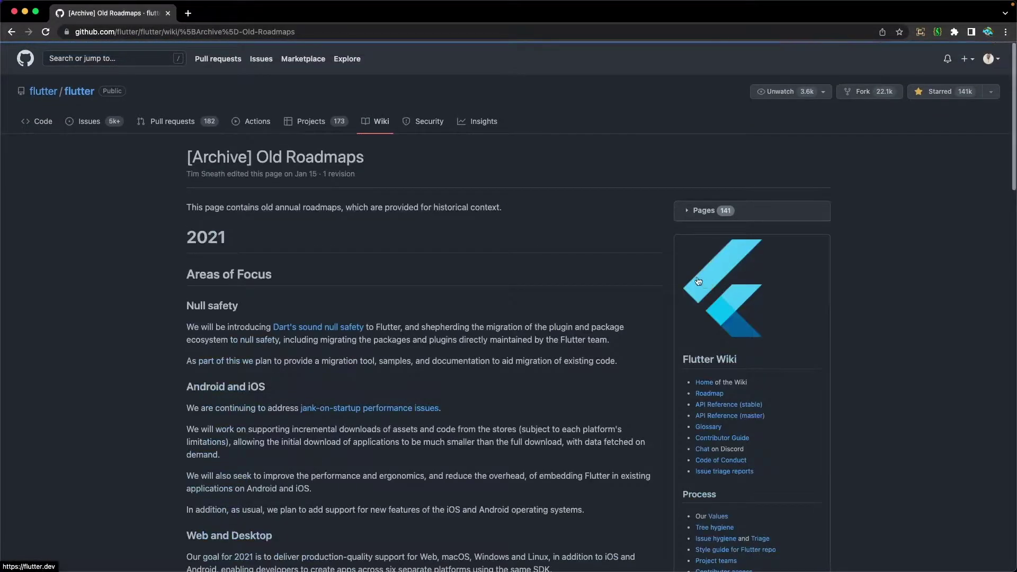
scroll(368, 359, down, 5)
scroll(368, 359, down, 12)
scroll(368, 359, down, 12)
scroll(368, 359, up, 18)
scroll(368, 357, up, 8)
scroll(370, 354, up, 1)
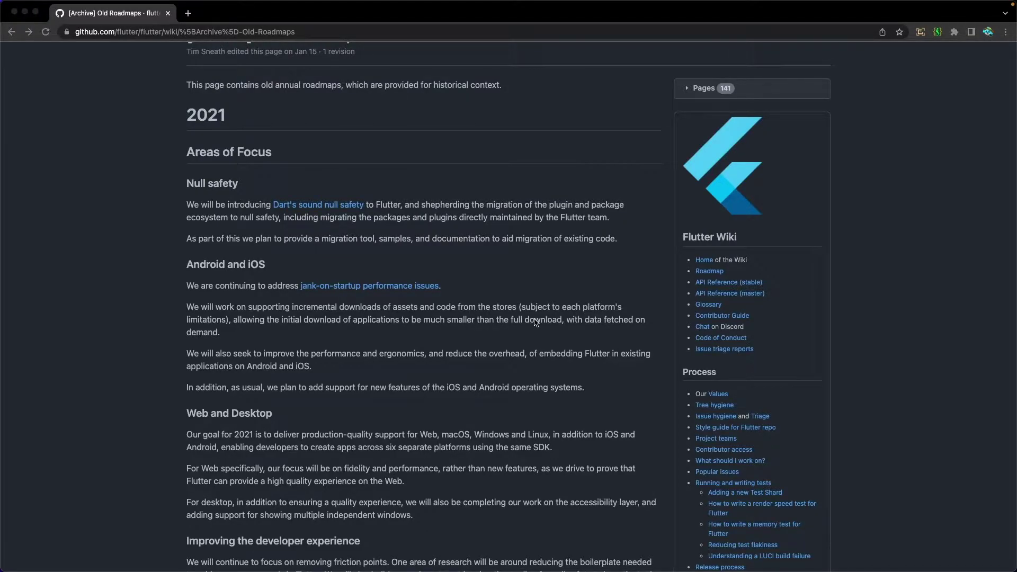
scroll(504, 323, up, 3)
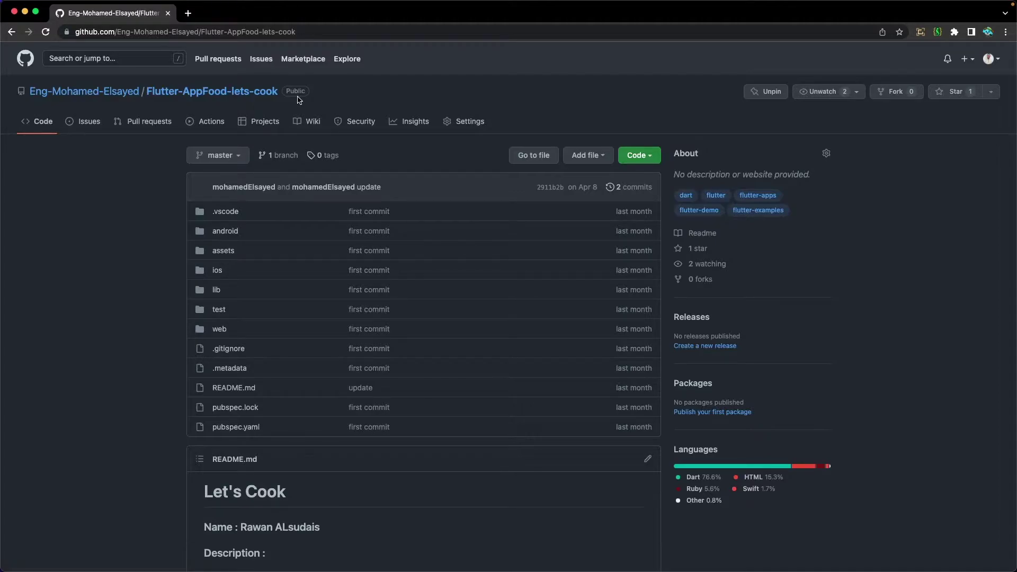
Step: Start the first wiki page of the Flutter-AppFood-lets-cook repository and title it "Flutter"
click(306, 126)
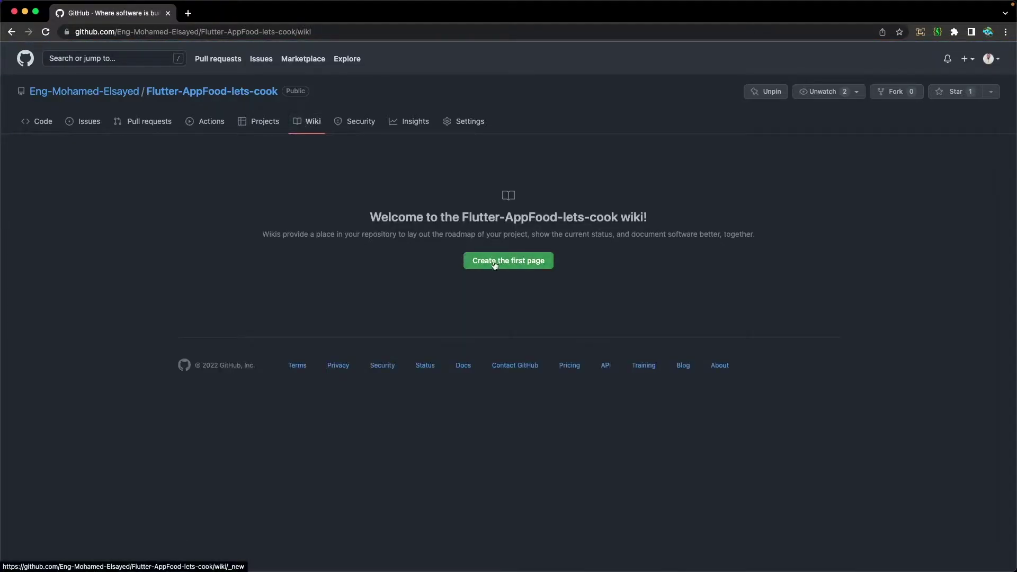
click(531, 263)
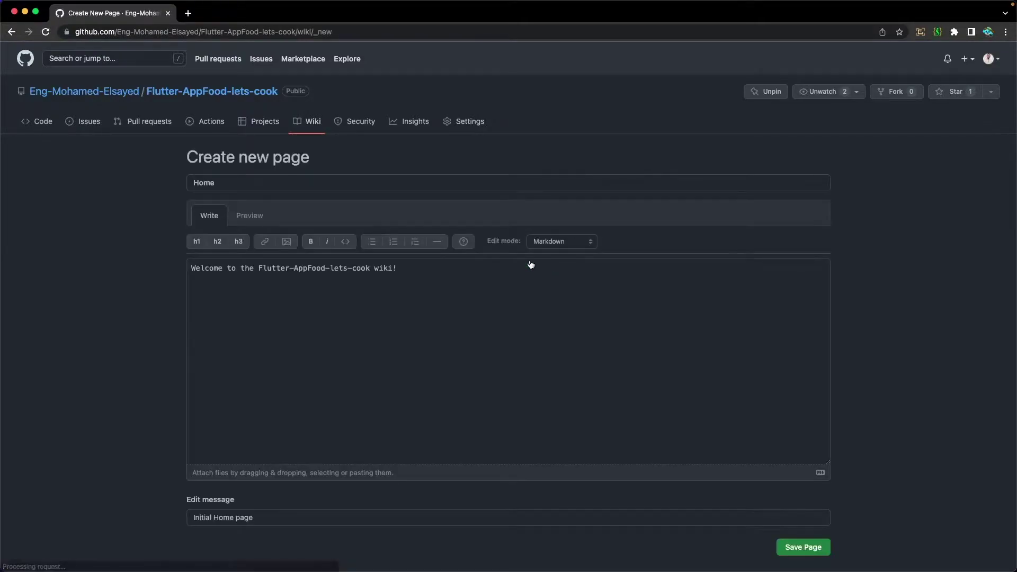
drag(267, 185, 182, 185)
text(Flutter)
Step: Replace the page's default welcome text with "what is flutter?"
click(249, 276)
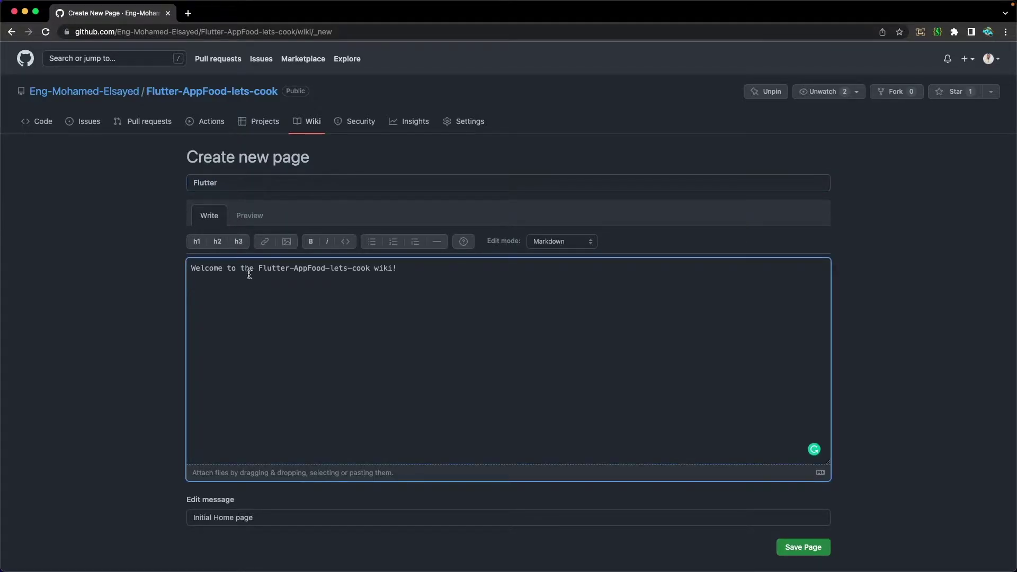
key(super+a)
key(BackSpace)
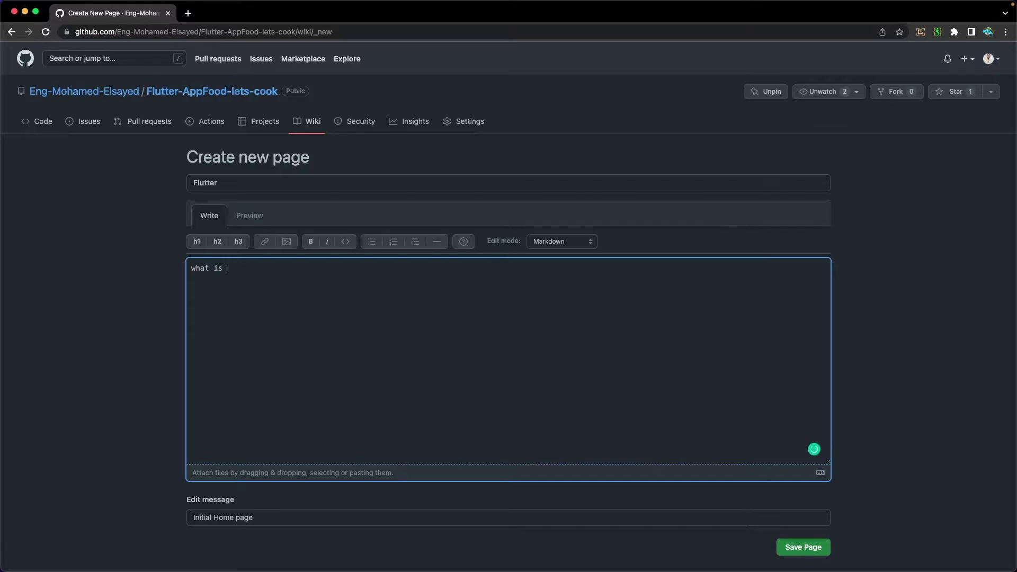
text(what is flutter?)
Step: Format "what is flutter?" as a level-one Markdown heading with a single # and preview the page
drag(268, 267, 185, 268)
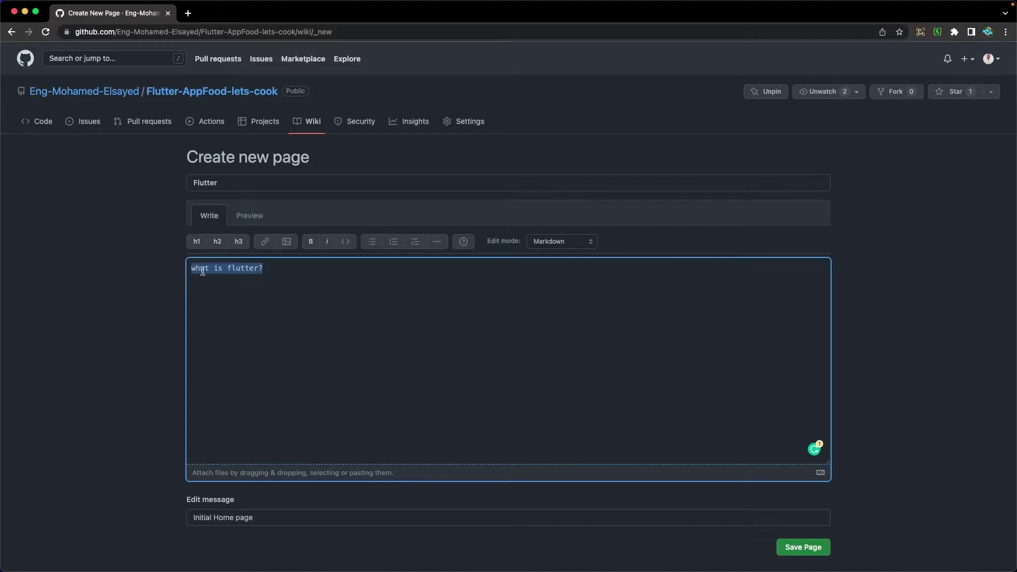
click(197, 245)
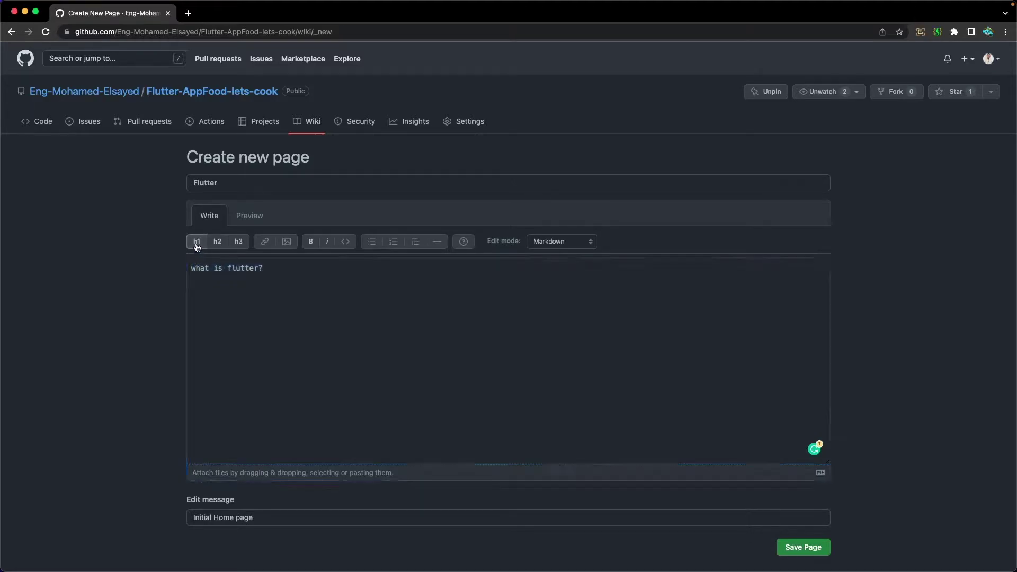
click(218, 243)
click(211, 268)
key(BackSpace)
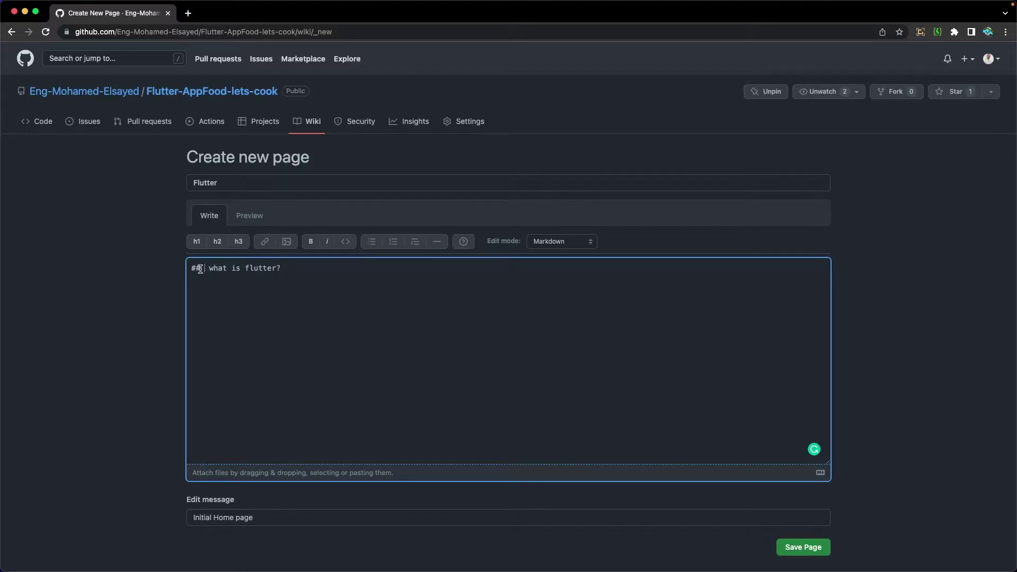
key(BackSpace)
click(245, 216)
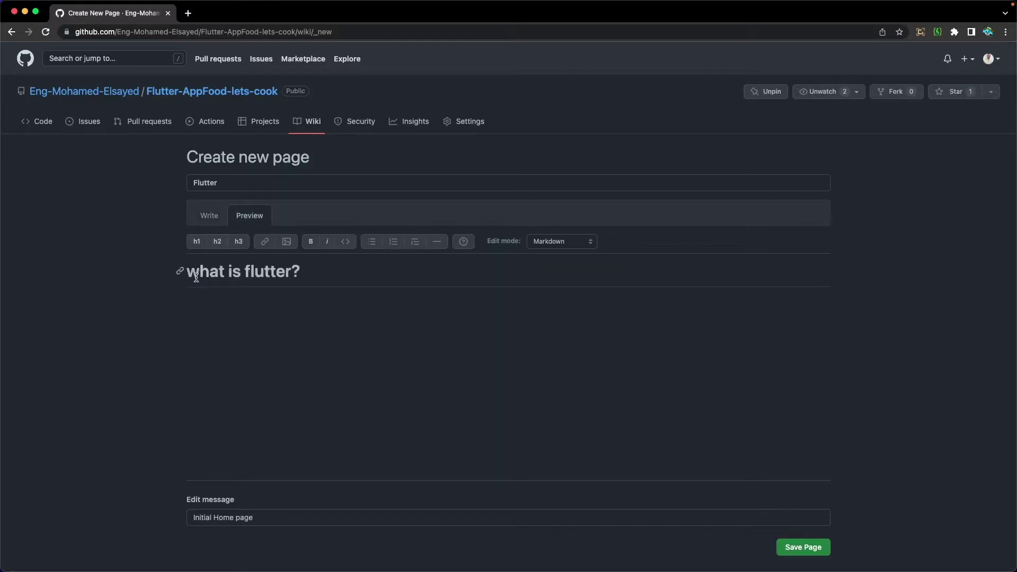
Step: Insert the copied i9.ytimg.com mqdefault.webp thumbnail below the heading with the alt text "flutter" and preview the page
click(211, 219)
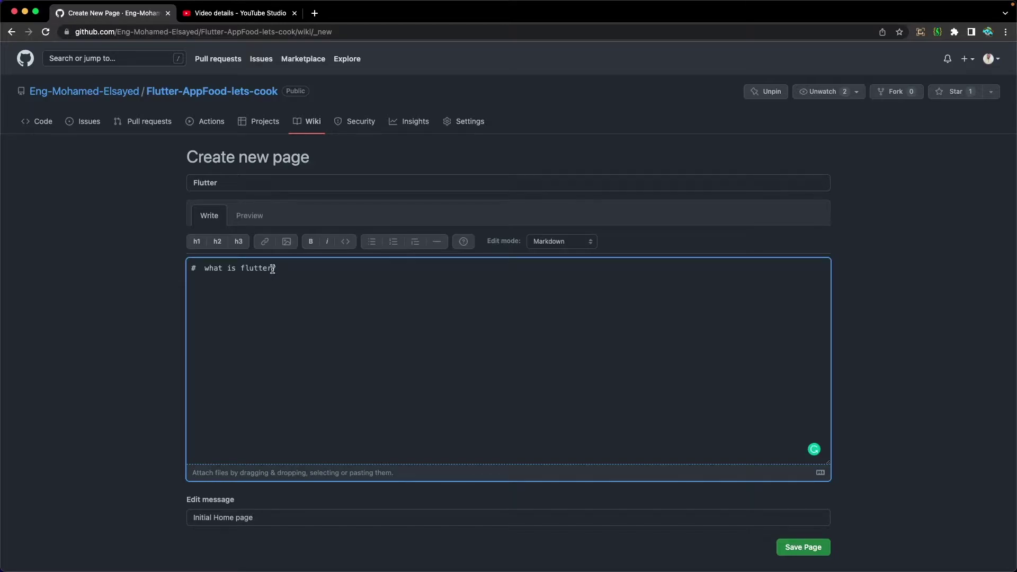
click(288, 242)
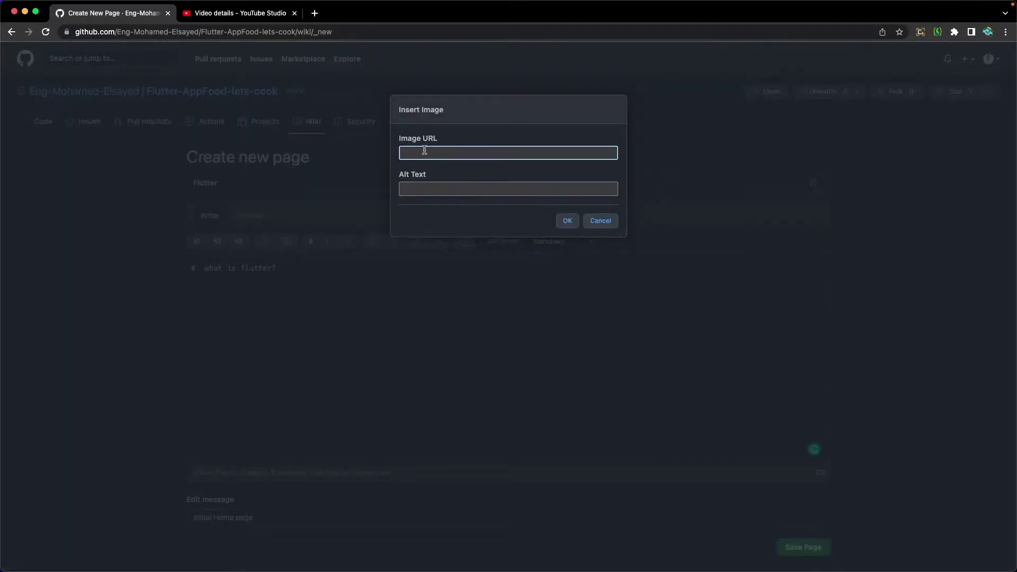
key(super+v)
key(super+Left)
click(417, 189)
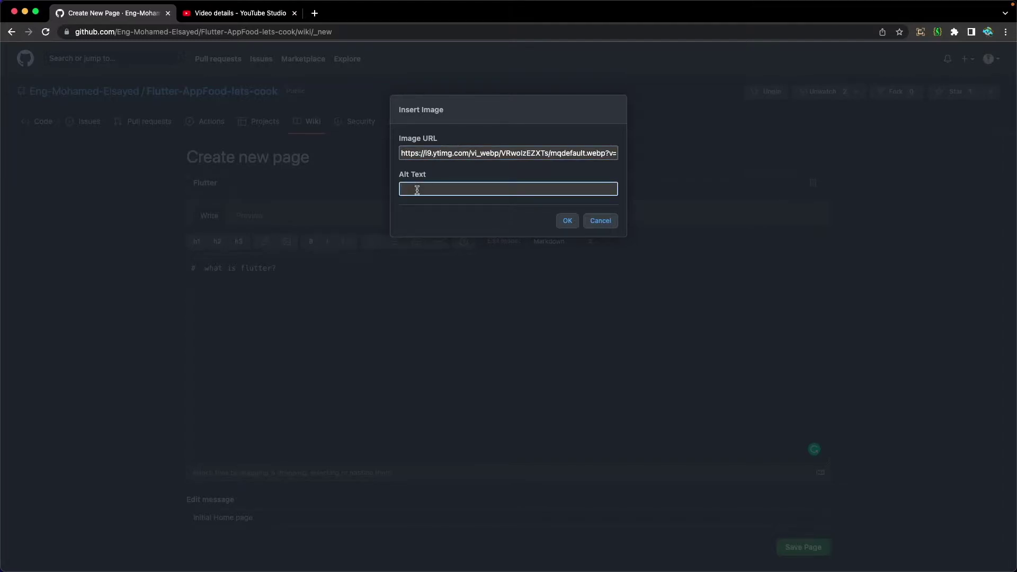
text(flutter)
click(565, 220)
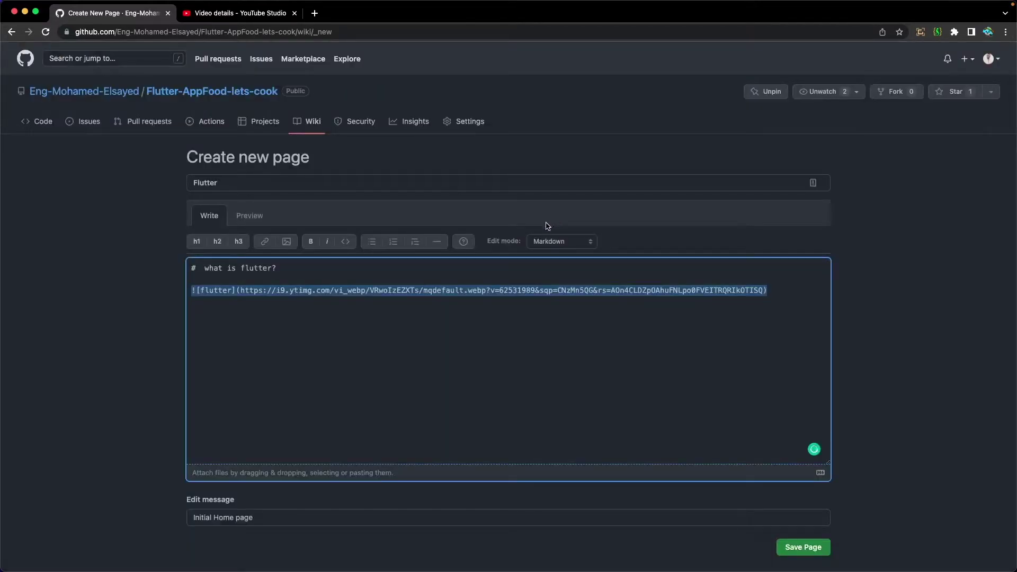
click(257, 219)
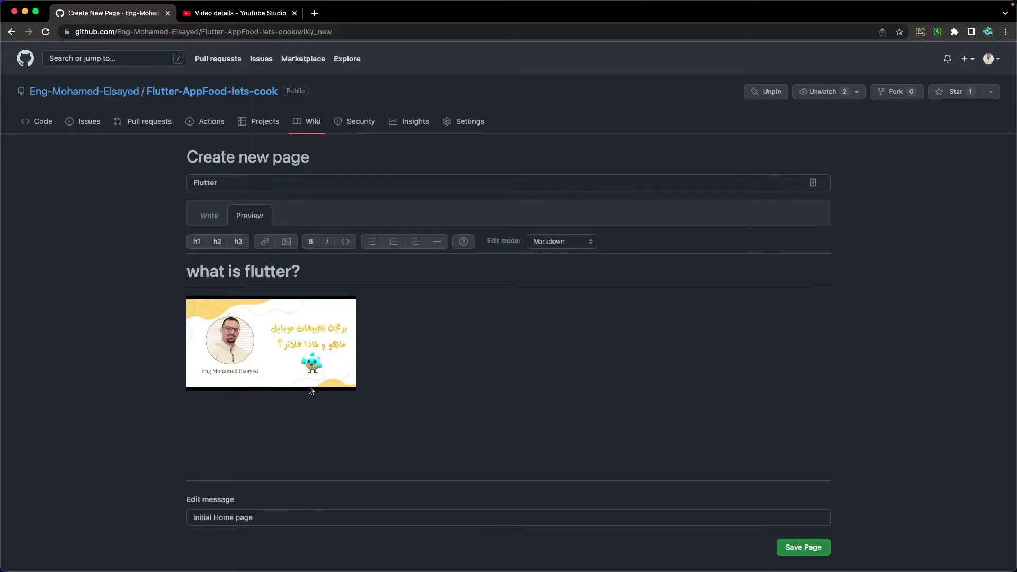
Step: Add the line "watch video flutter" below the image in the page source, separated by a blank line
click(209, 220)
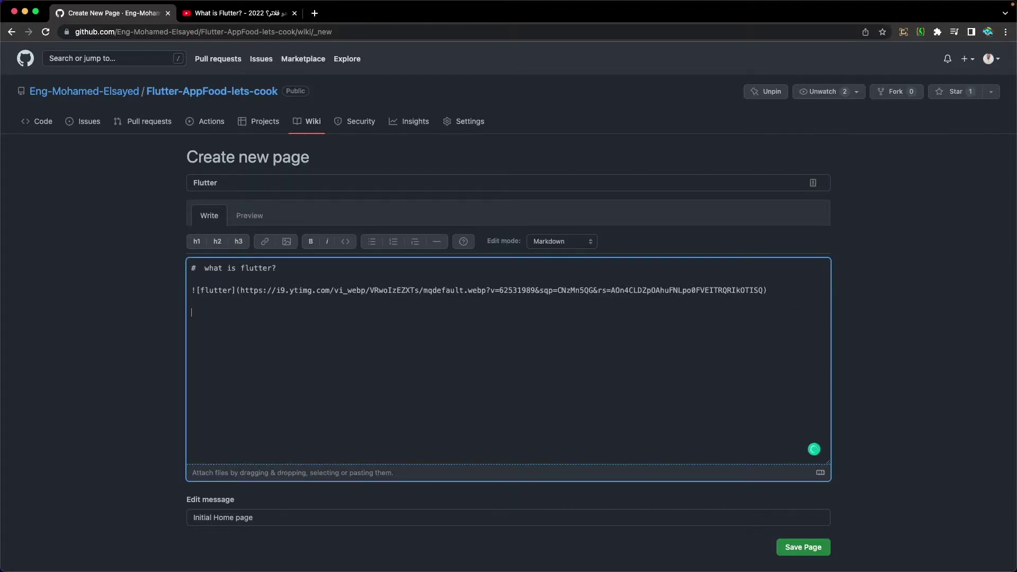
key(Return)
key(Return)
text(watch video flutter)
Step: Insert a link with the text "here" after "watch video flutter", pointing to the "What is Flutter?" YouTube video's address, and preview the page
click(267, 245)
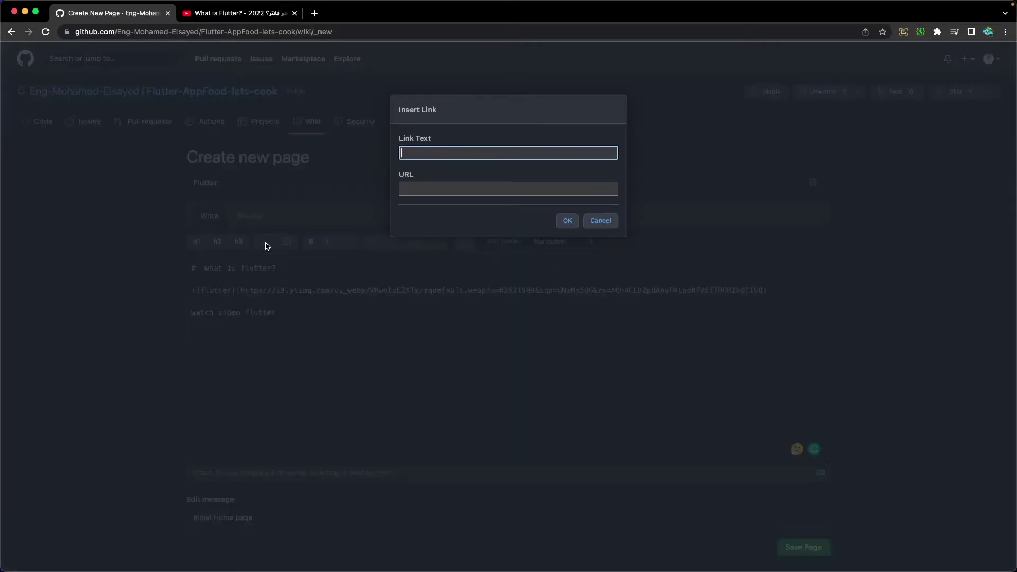
click(461, 148)
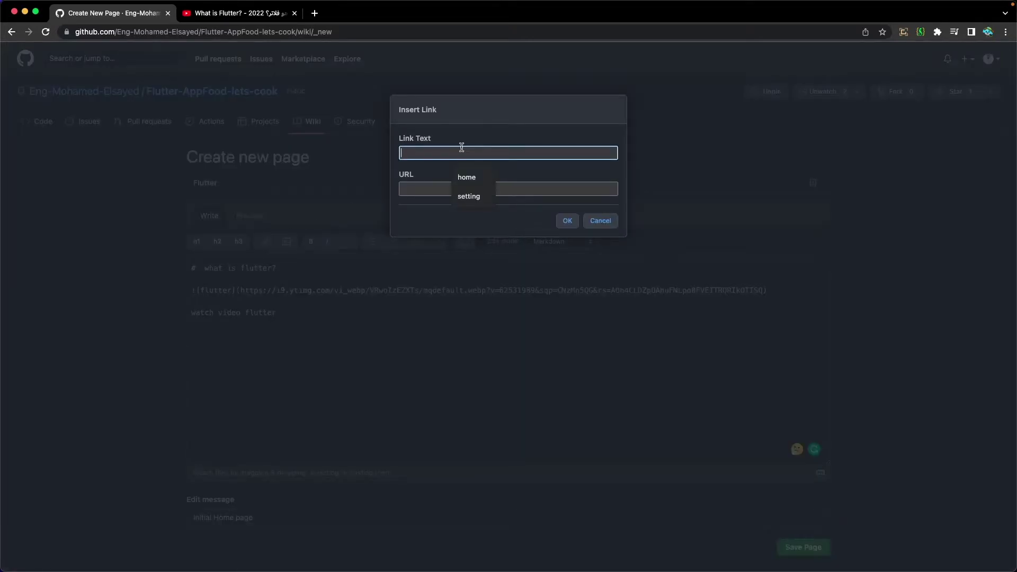
text(het)
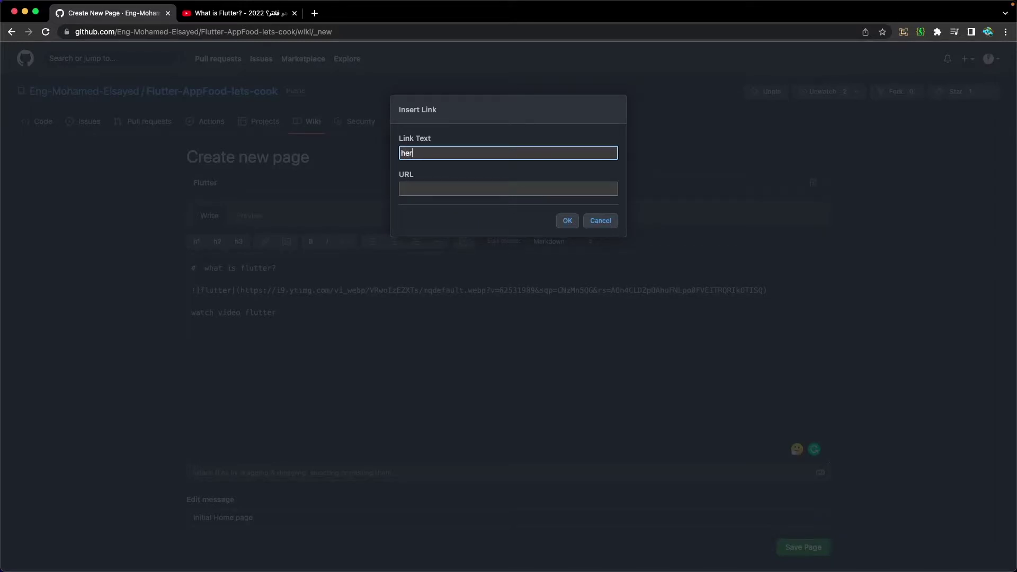
click(268, 14)
click(363, 31)
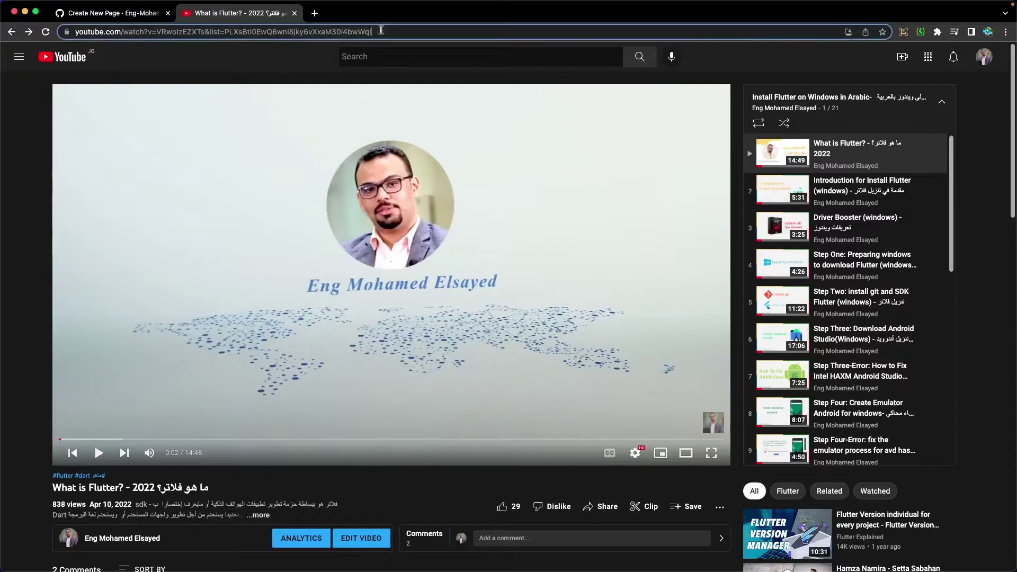
click(109, 13)
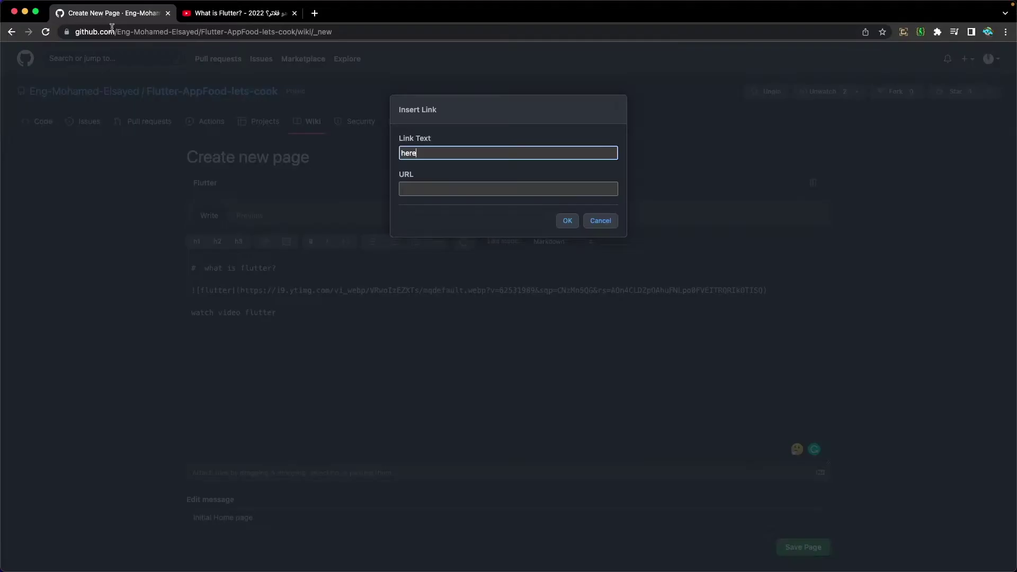
click(454, 190)
text(https://www.youtube.com/watch?v=VRwoIzEZXTs&list=PLXsBti0EwQ6wnI8jky6vXxaM30l4bwWql)
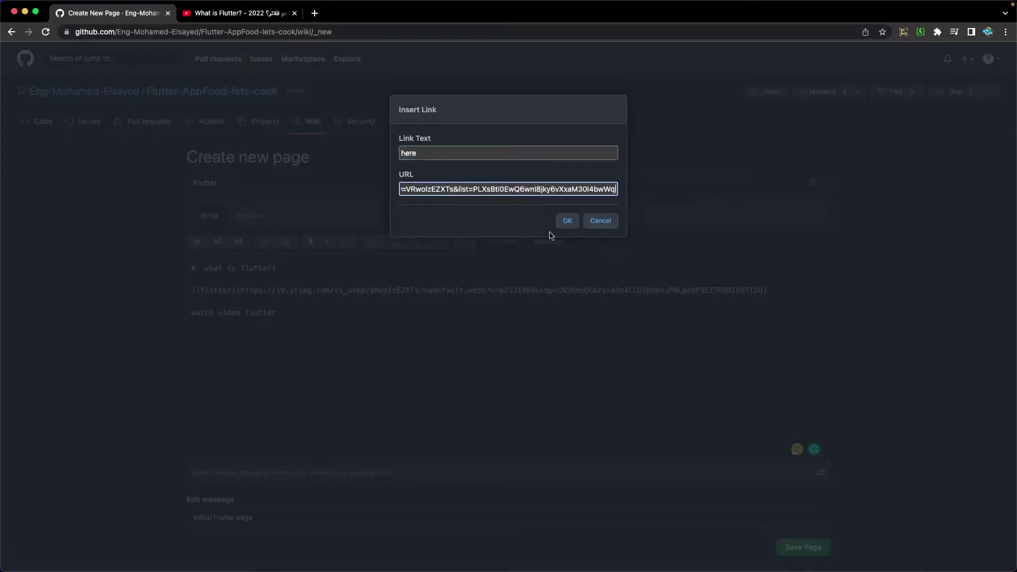
click(599, 223)
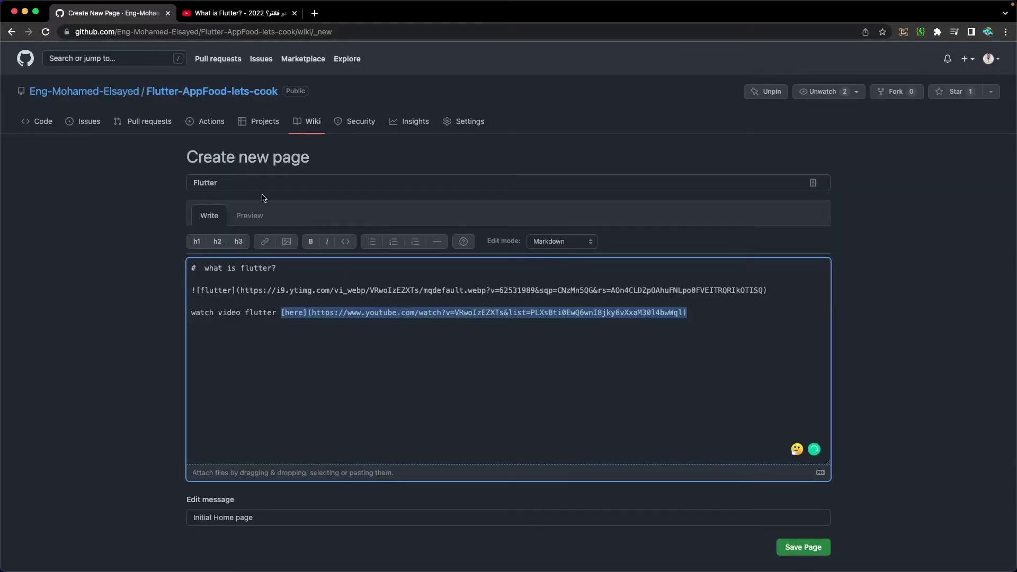
click(255, 217)
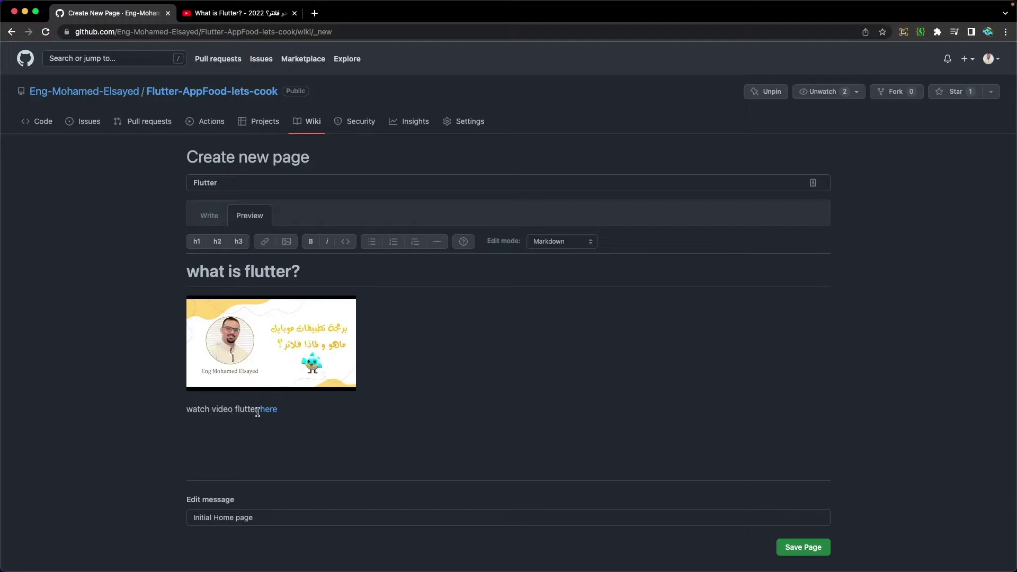
scroll(267, 415, down, 1)
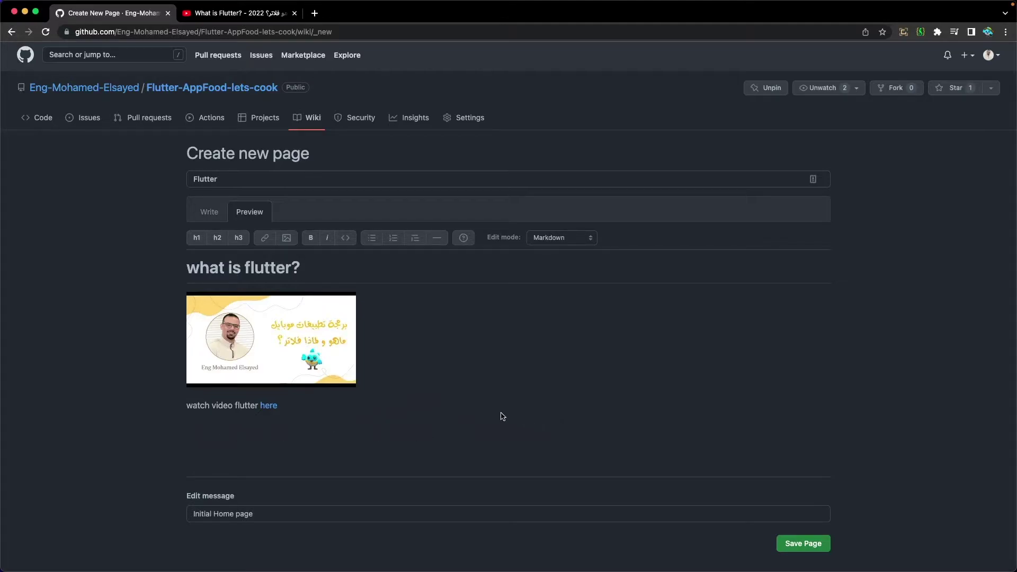
Step: Insert a horizontal rule below the video link line and preview the page
click(204, 212)
click(725, 308)
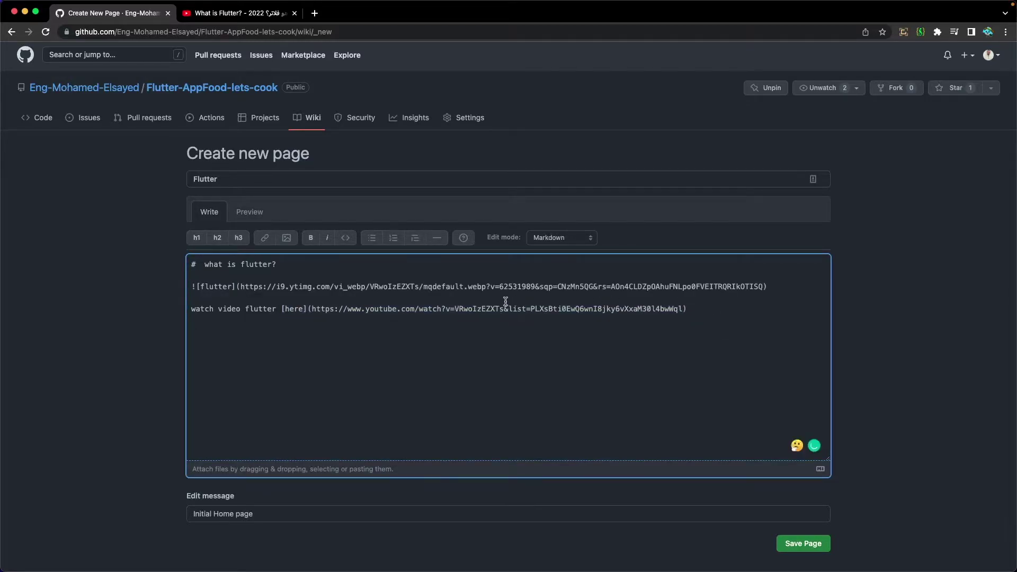
click(437, 239)
click(249, 213)
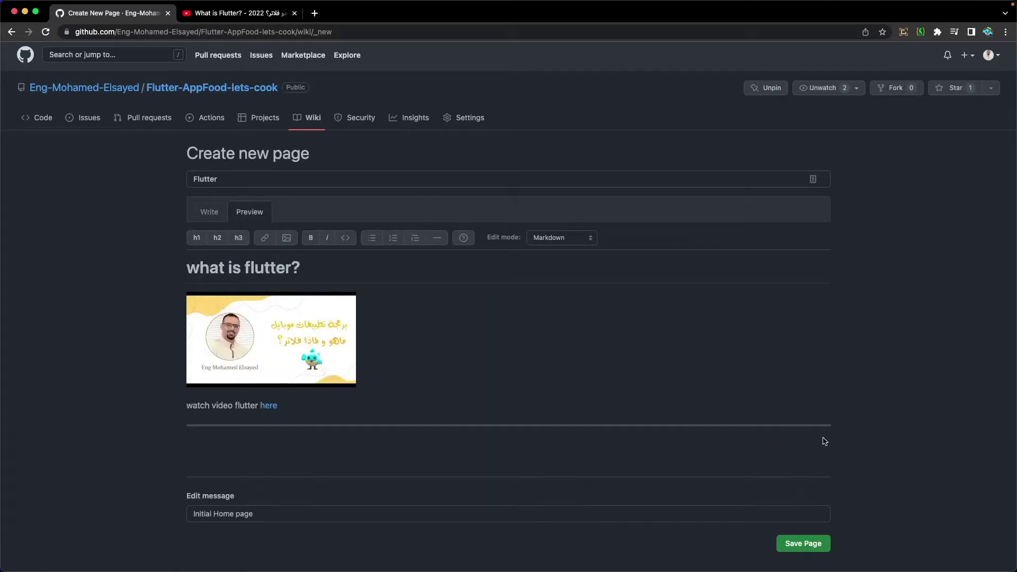
Step: Add the level-one heading "what is git?" below the horizontal rule in the page source
click(208, 214)
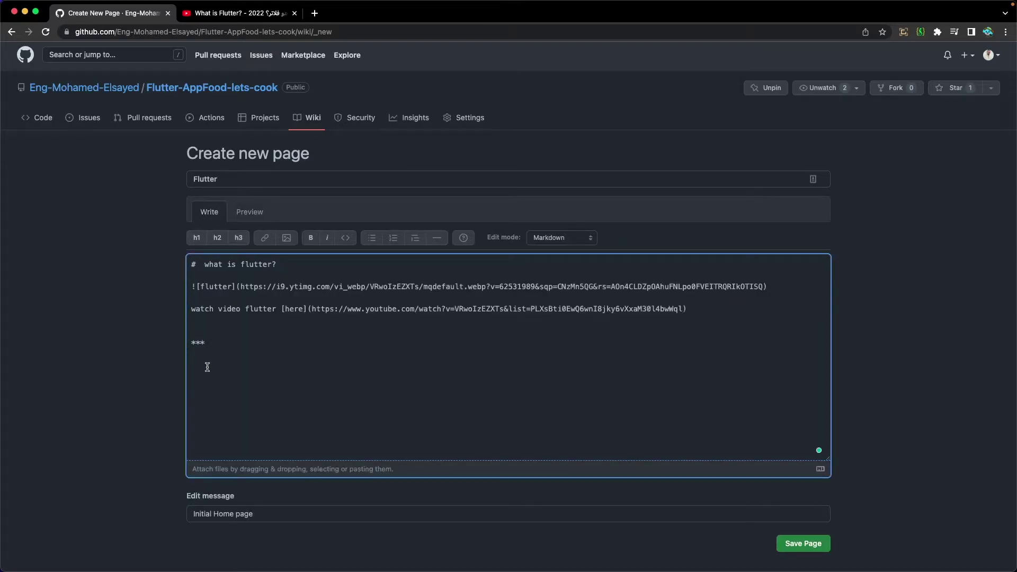
text(what is git)
drag(249, 376, 191, 376)
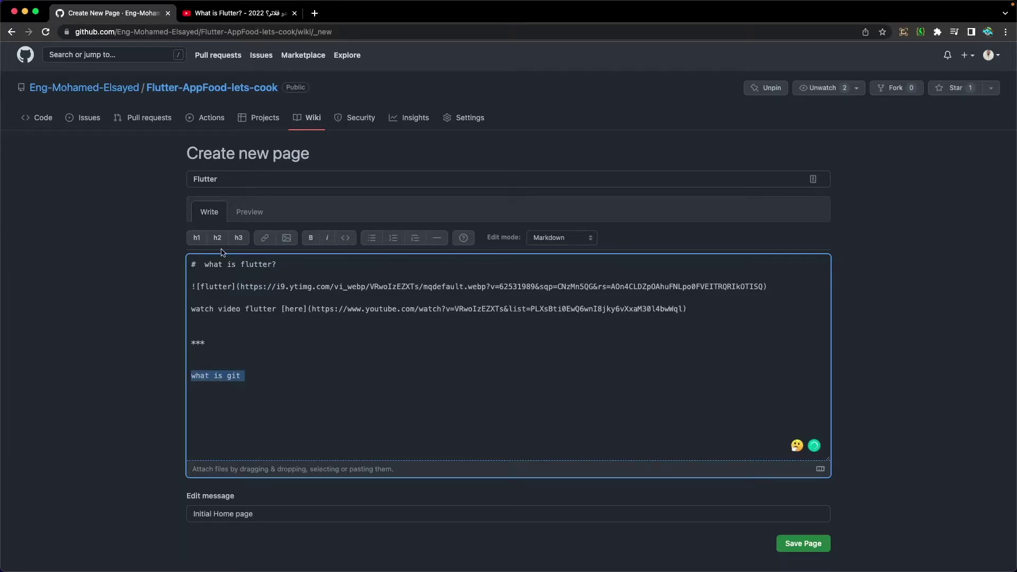
click(197, 239)
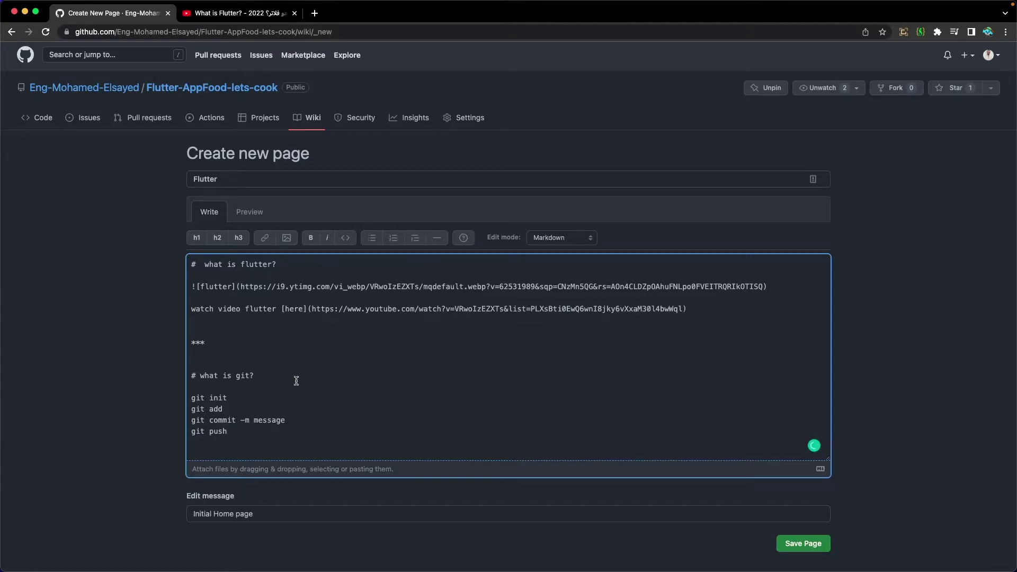
Step: Format the lines "git init", "git add", "git commit -m message" and "git push" under the git heading as inline code and preview the page
drag(234, 433, 186, 401)
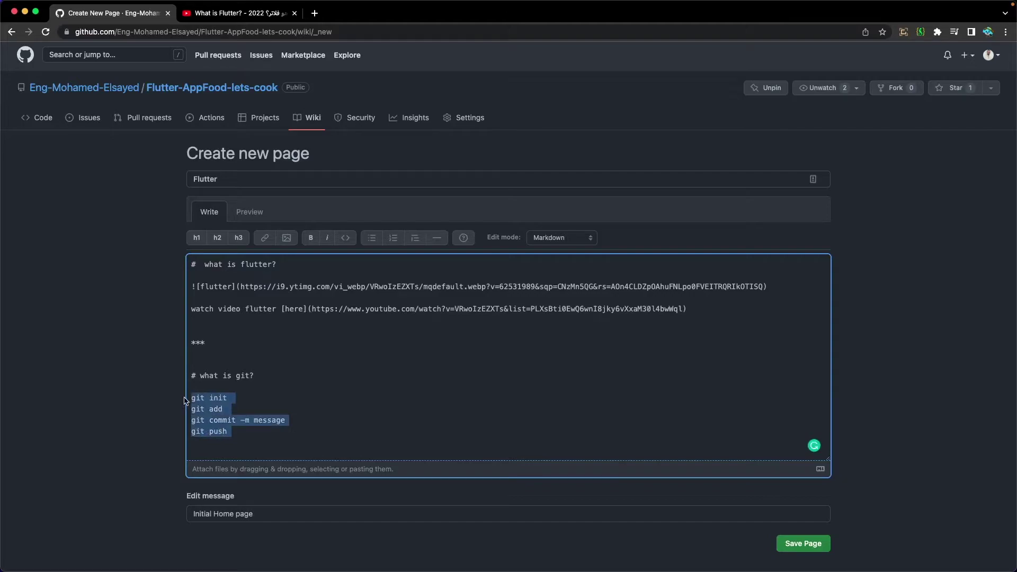
click(345, 239)
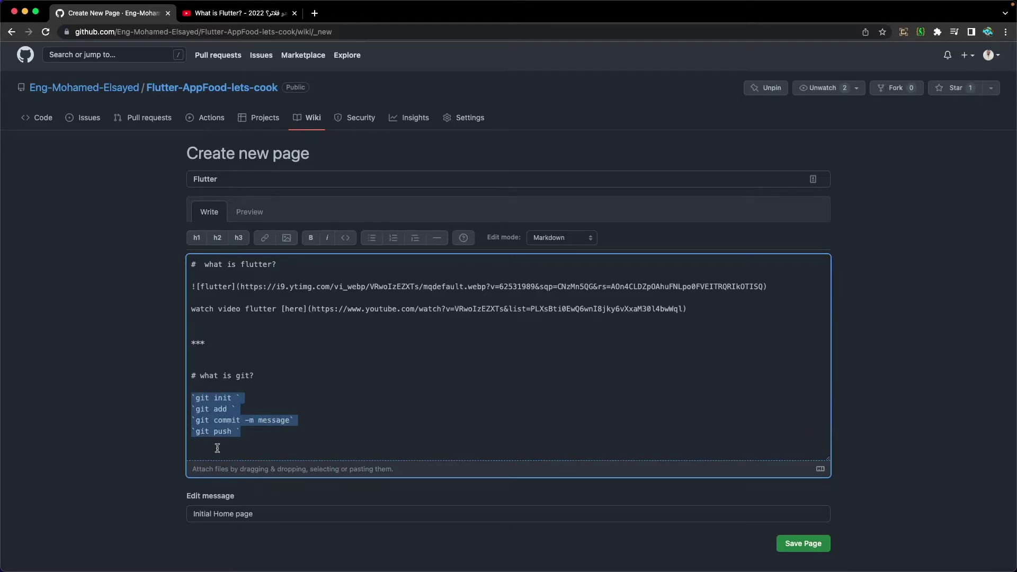
click(256, 212)
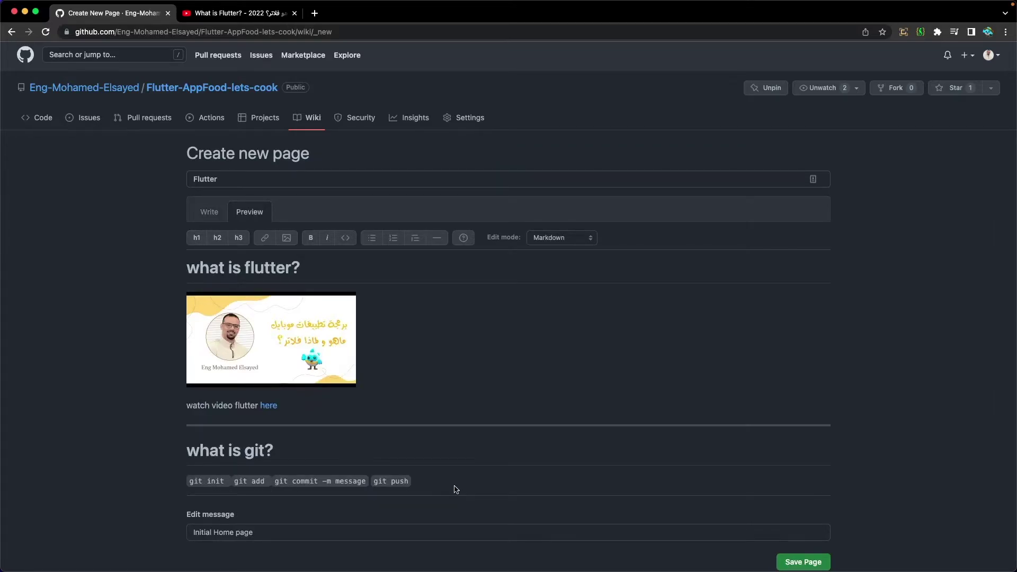
Step: Separate the four inline git commands with blank lines in the page source and preview the page
click(205, 218)
click(250, 399)
key(Return)
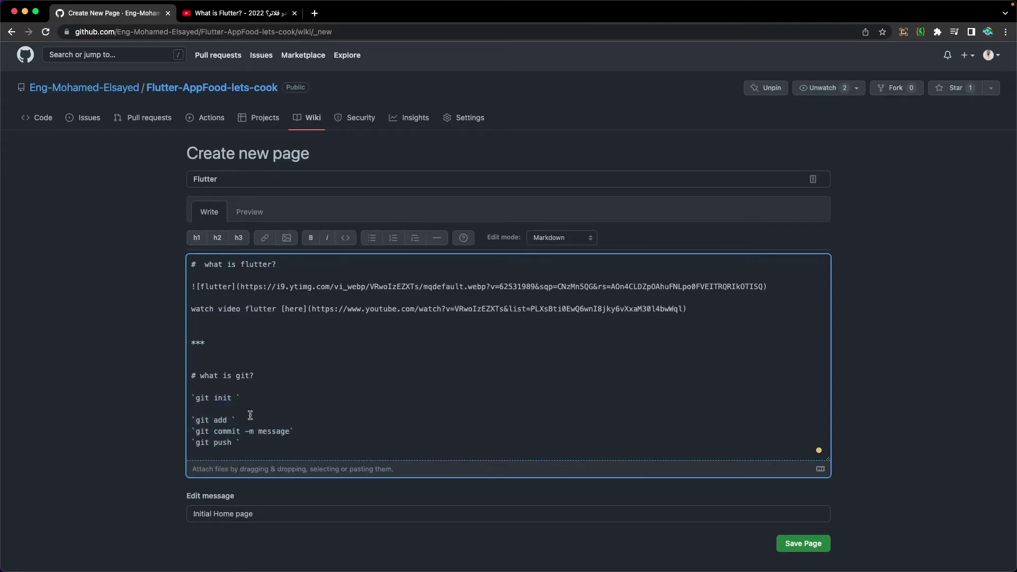
key(Return)
click(305, 437)
key(Return)
scroll(306, 438, down, 3)
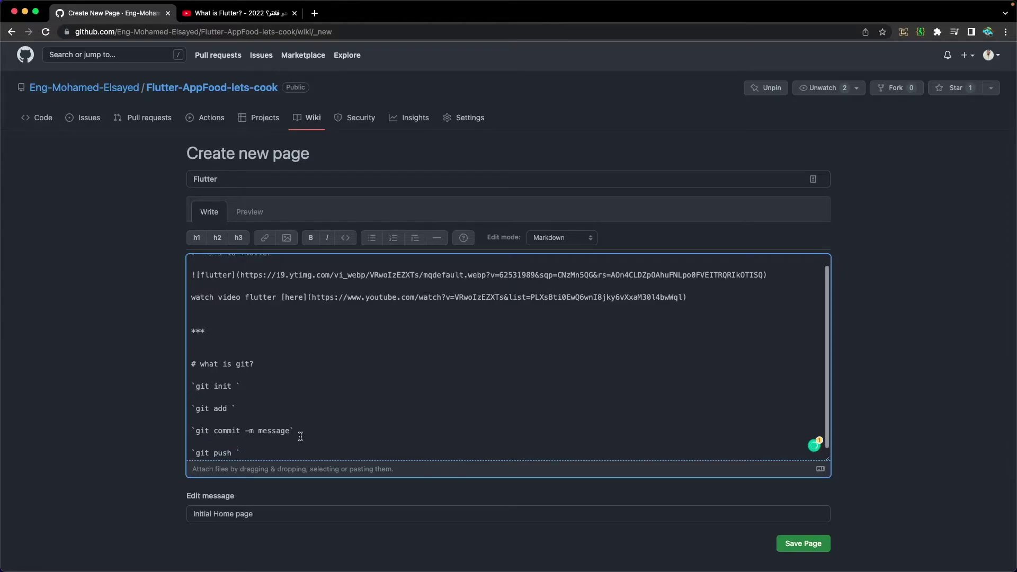
click(253, 167)
scroll(339, 432, down, 1)
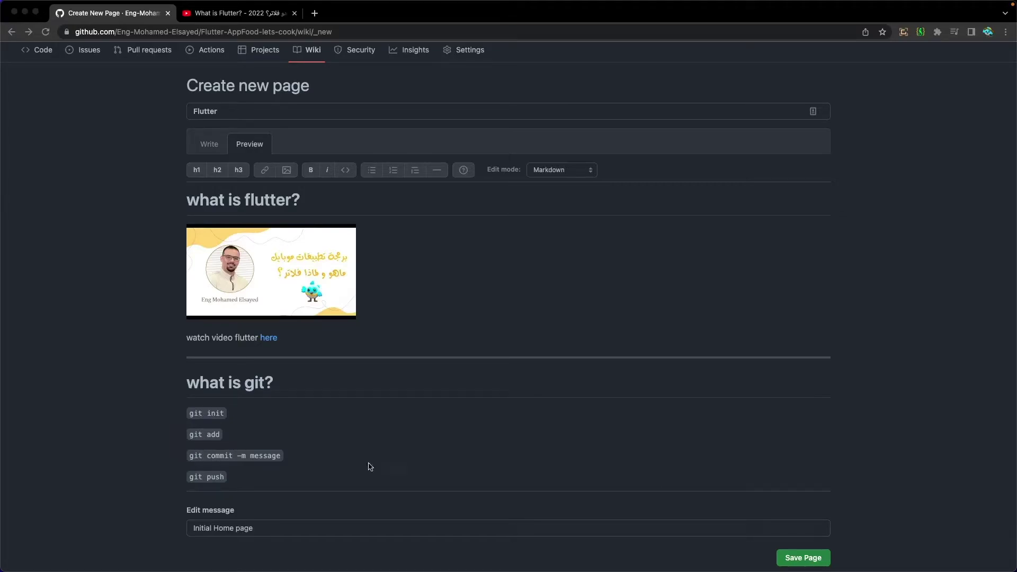
scroll(457, 370, up, 3)
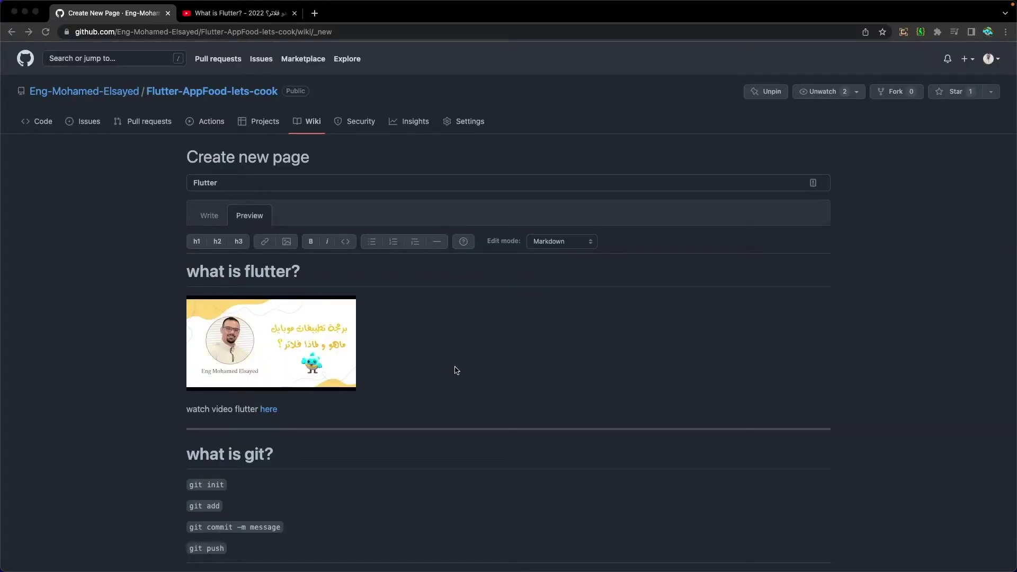
Step: Start a triple-backtick code block below the git push line with the lines "git branch" and "git checkout -b name branch"
click(210, 218)
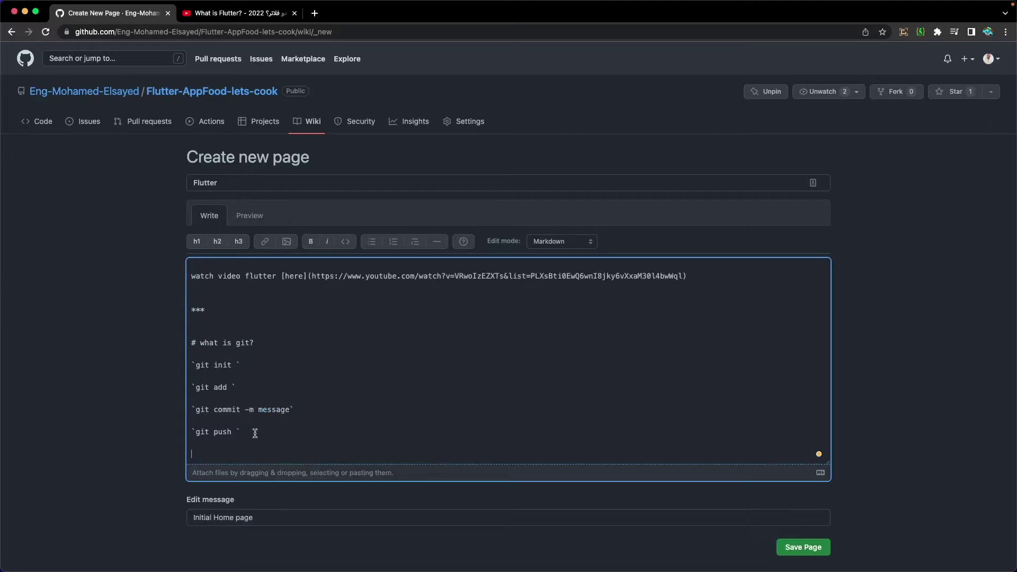
scroll(509, 360, down, 1)
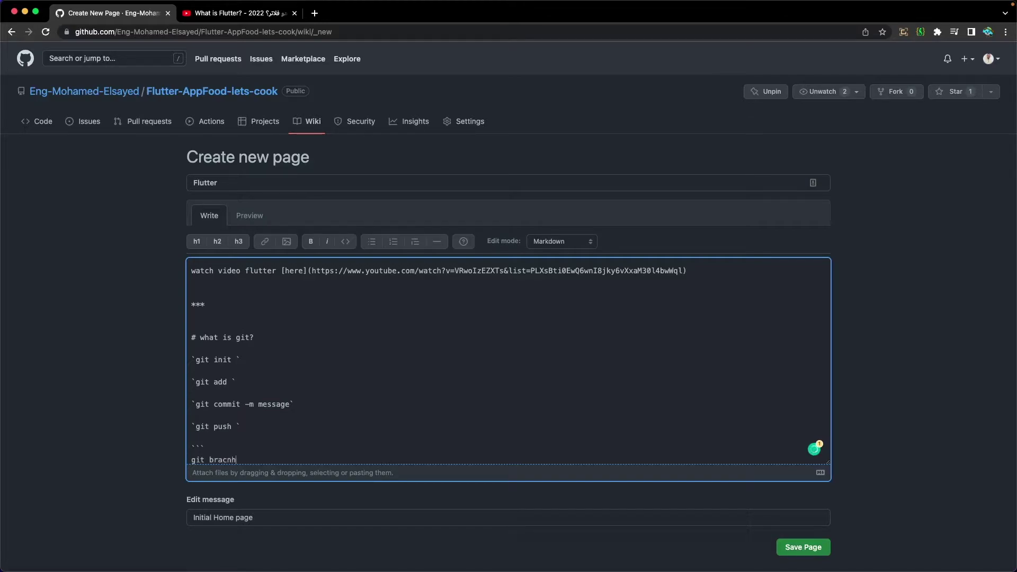
scroll(508, 360, down, 1)
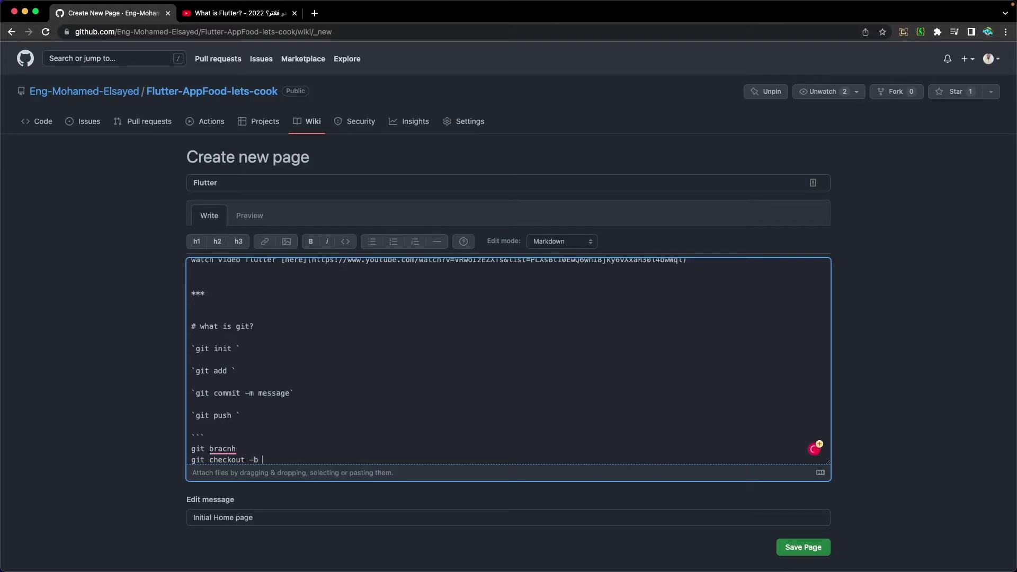
text(name branch)
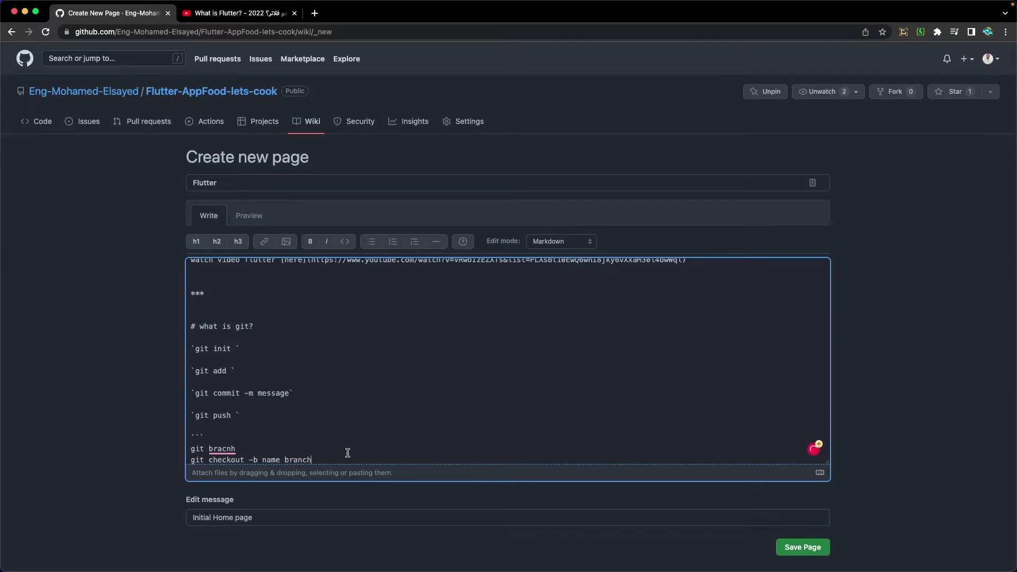
mouse_move(223, 449)
click(230, 470)
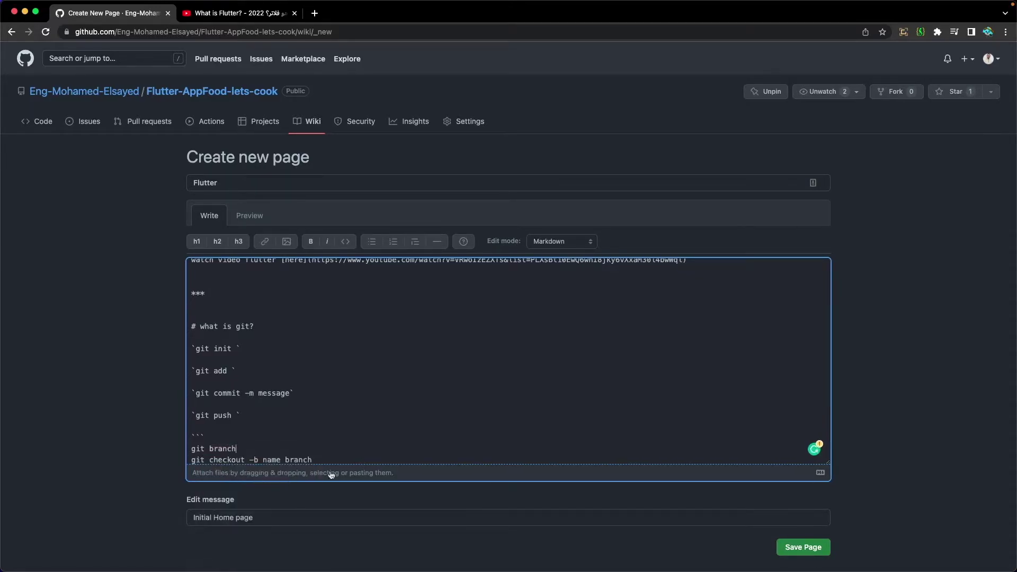
Step: Close the code block with triple backticks after the git checkout line and preview the page
scroll(318, 444, down, 1)
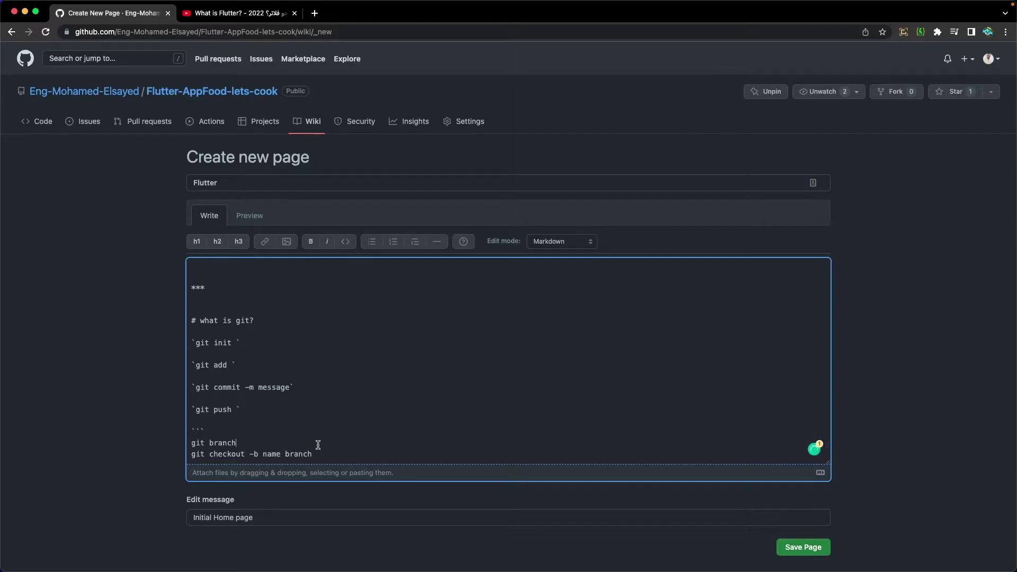
scroll(341, 443, down, 1)
key(Return)
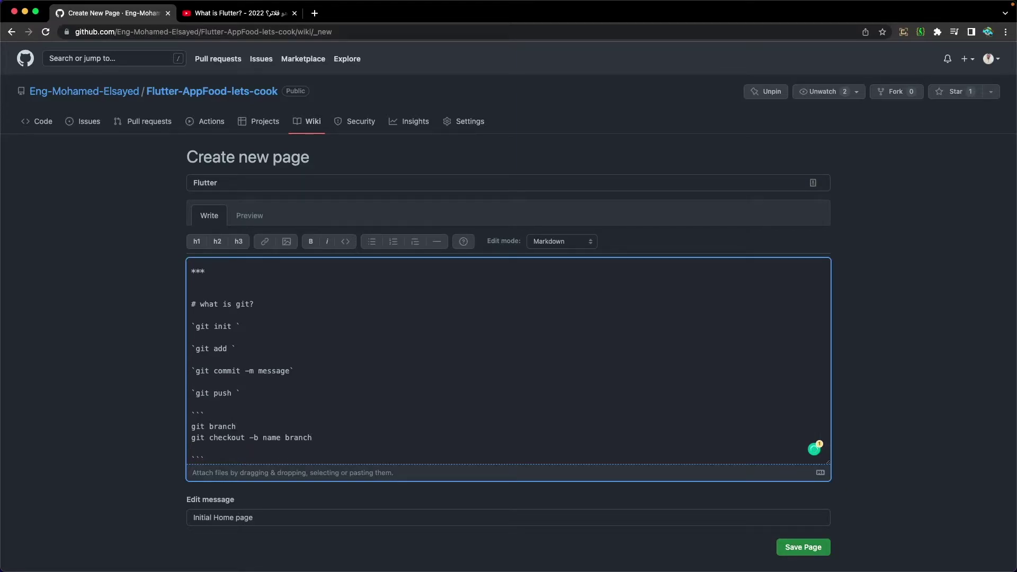
click(249, 216)
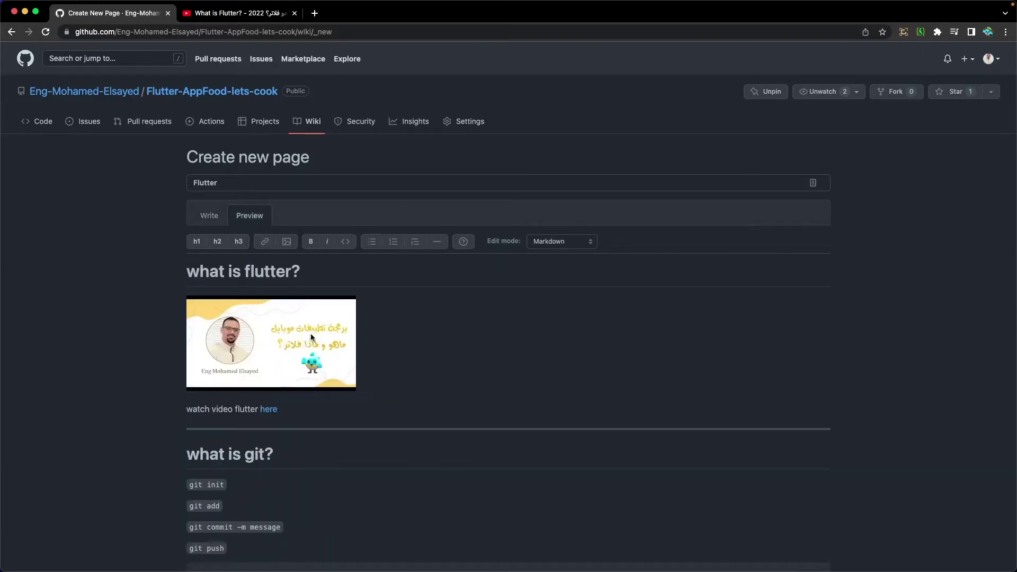
scroll(317, 313, down, 3)
scroll(320, 299, down, 1)
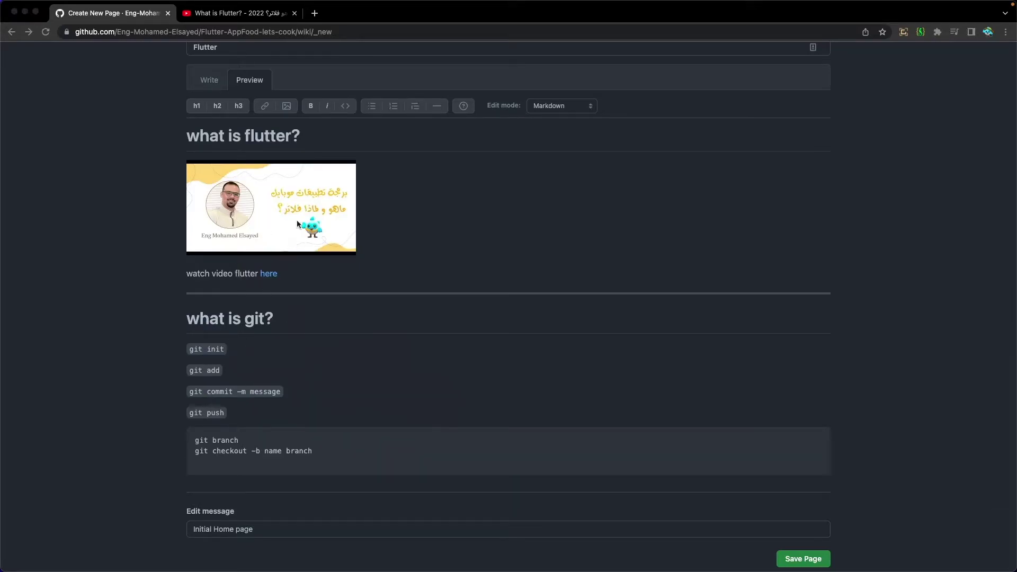
Step: Add the line "What is GitHub?" below the code block, apply bold formatting to it and preview the page
click(210, 82)
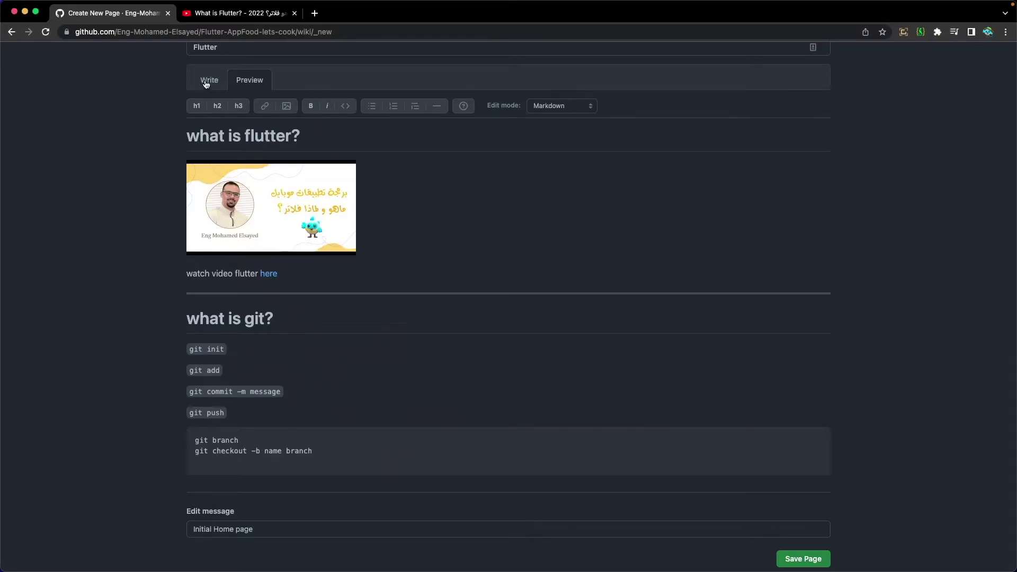
key(Return)
key(Return)
text(w)
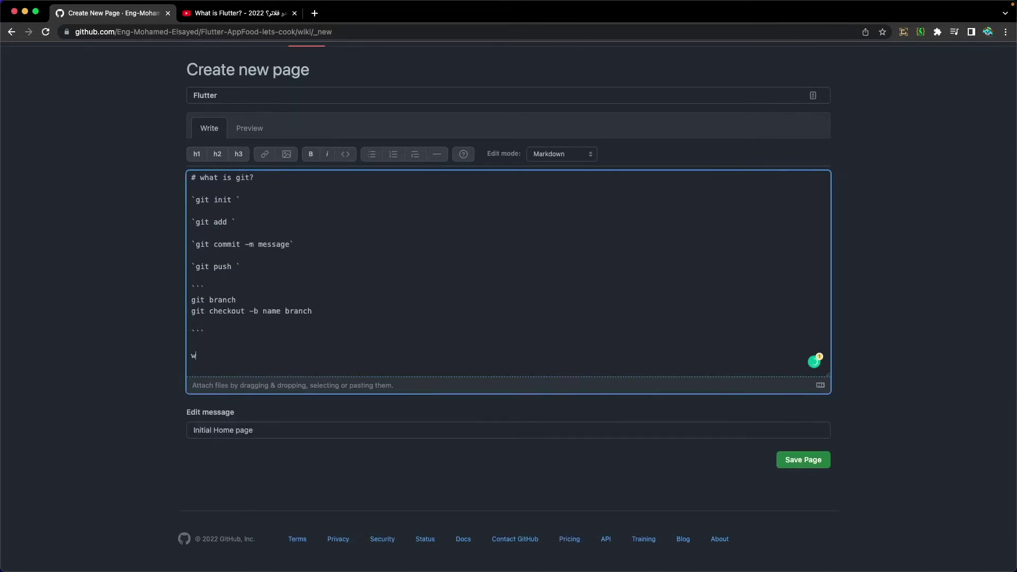
text(hat is GitHub?)
drag(265, 355, 189, 355)
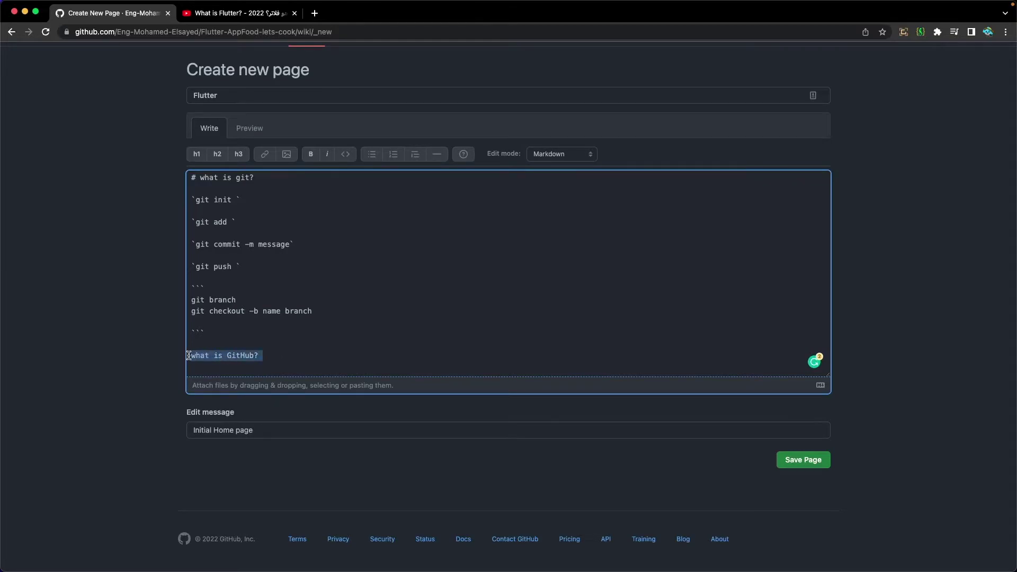
click(311, 154)
click(249, 131)
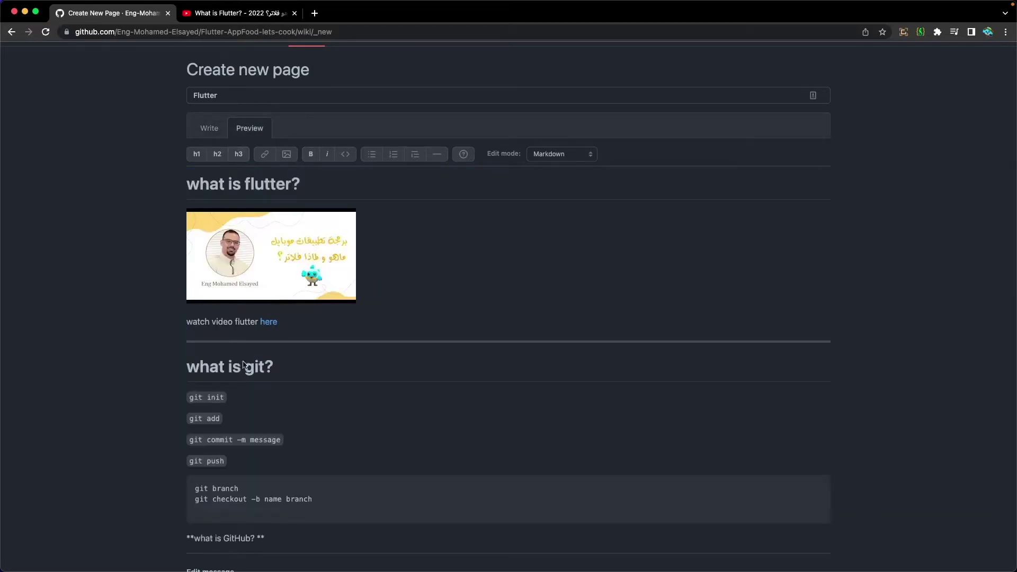
scroll(268, 480, down, 5)
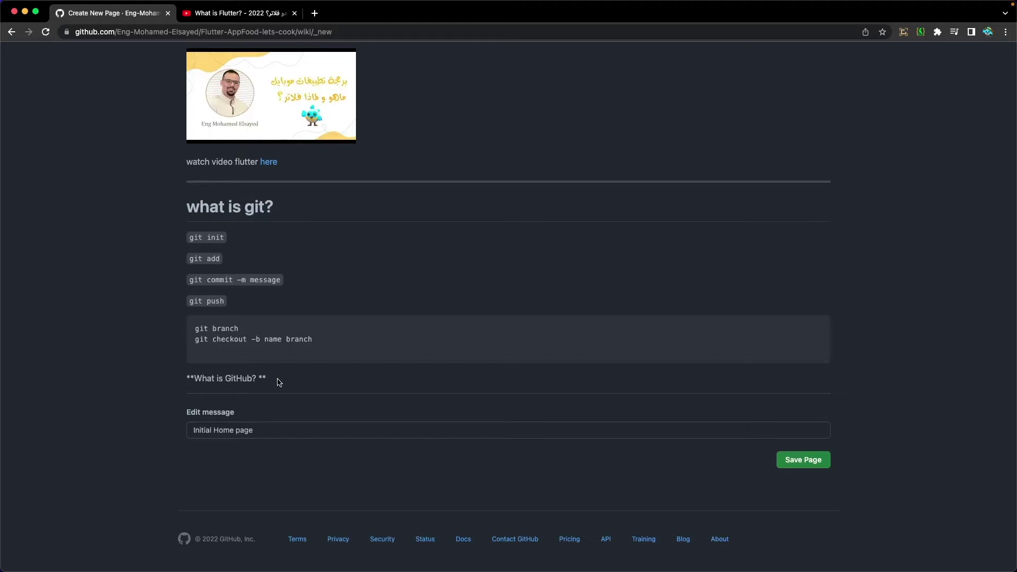
scroll(254, 379, up, 5)
Step: Remove the space before the closing asterisks of the bold "What is GitHub?" line and preview the page
click(212, 224)
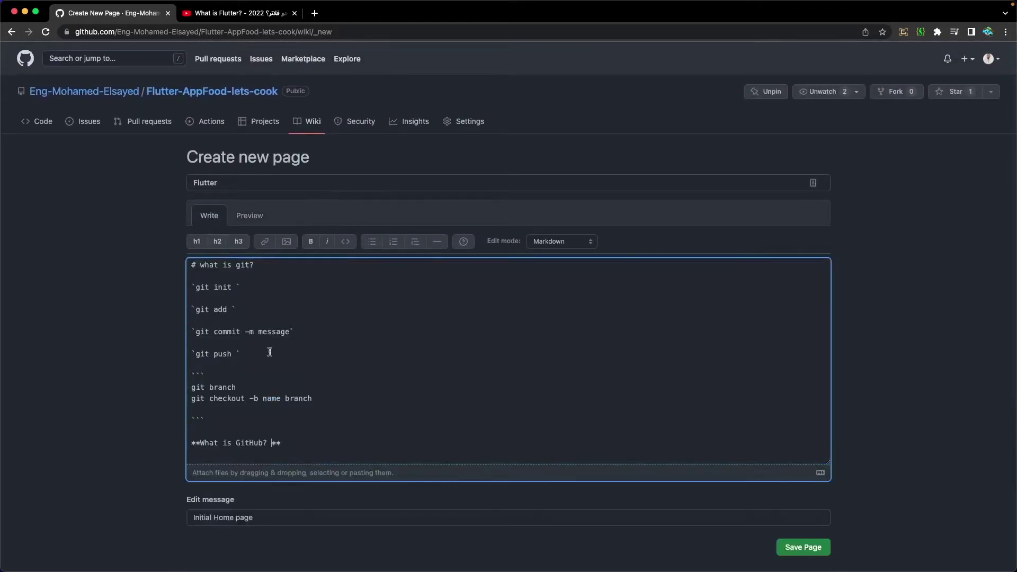
click(267, 442)
click(250, 218)
scroll(259, 371, down, 5)
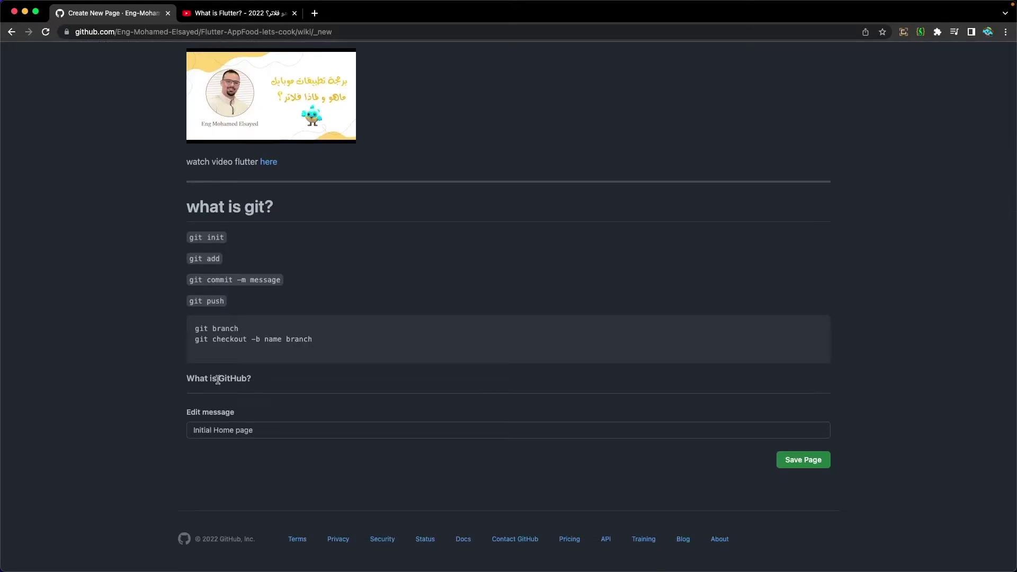
scroll(210, 381, up, 2)
scroll(210, 380, up, 3)
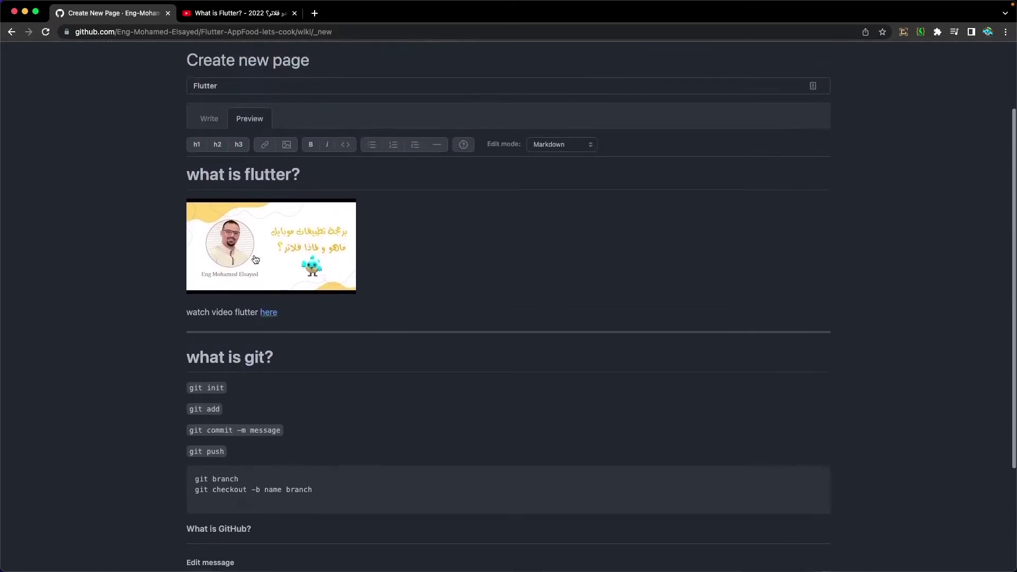
Step: Apply italic formatting to the whole bold "What is GitHub?" line and preview the page
click(209, 186)
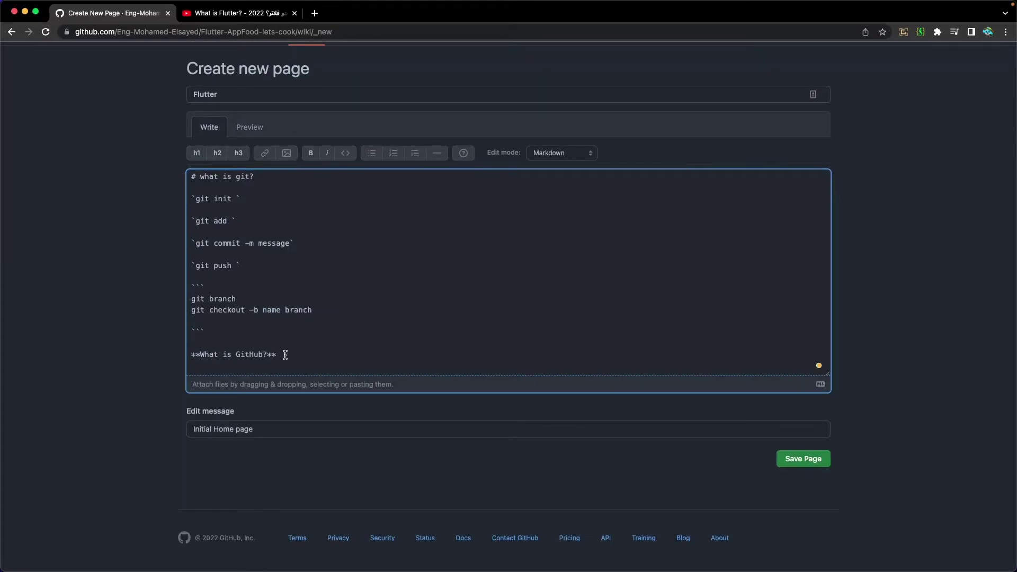
drag(273, 356, 189, 356)
click(327, 159)
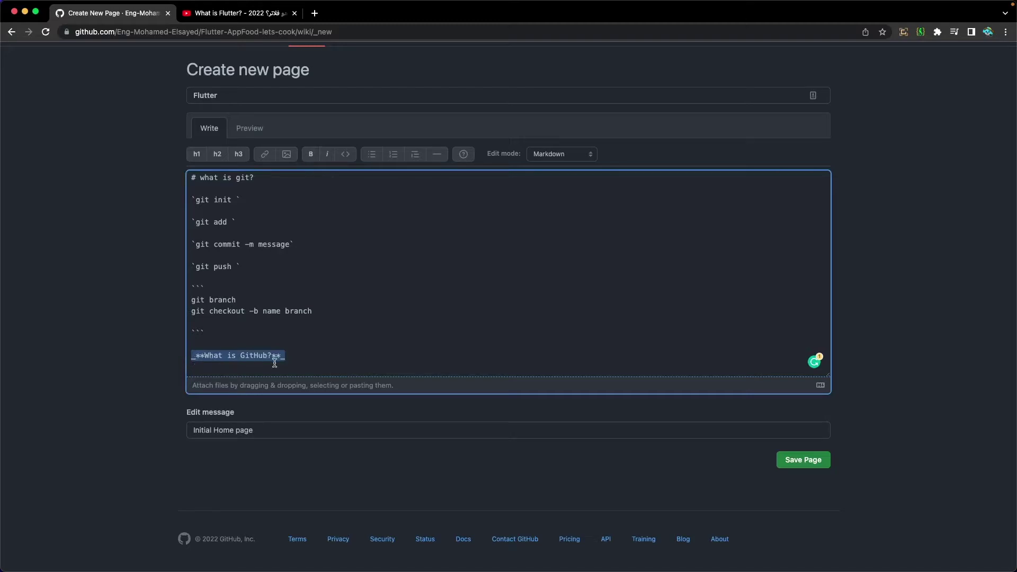
click(251, 129)
scroll(300, 363, down, 1)
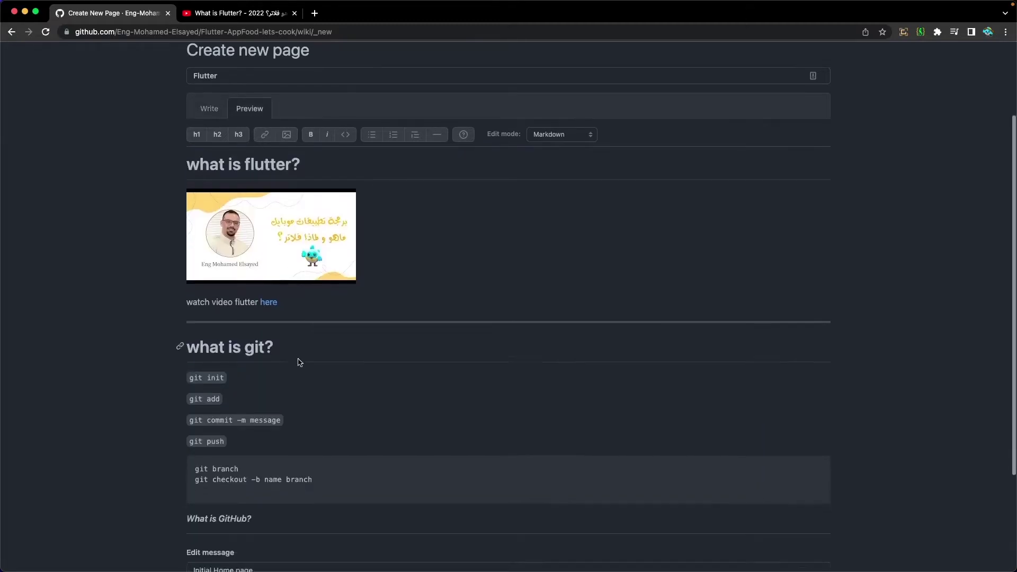
scroll(300, 363, down, 5)
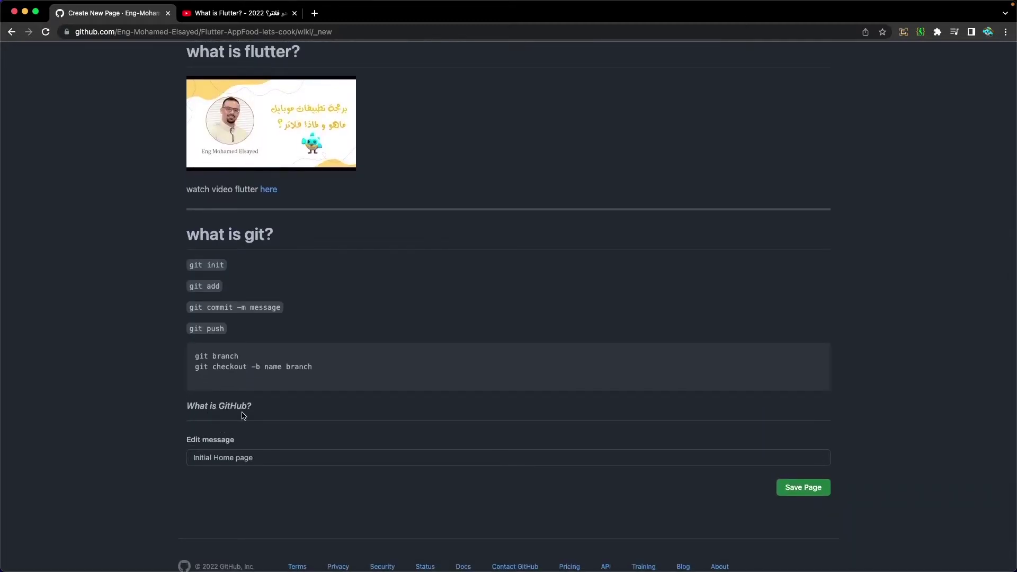
scroll(243, 416, up, 3)
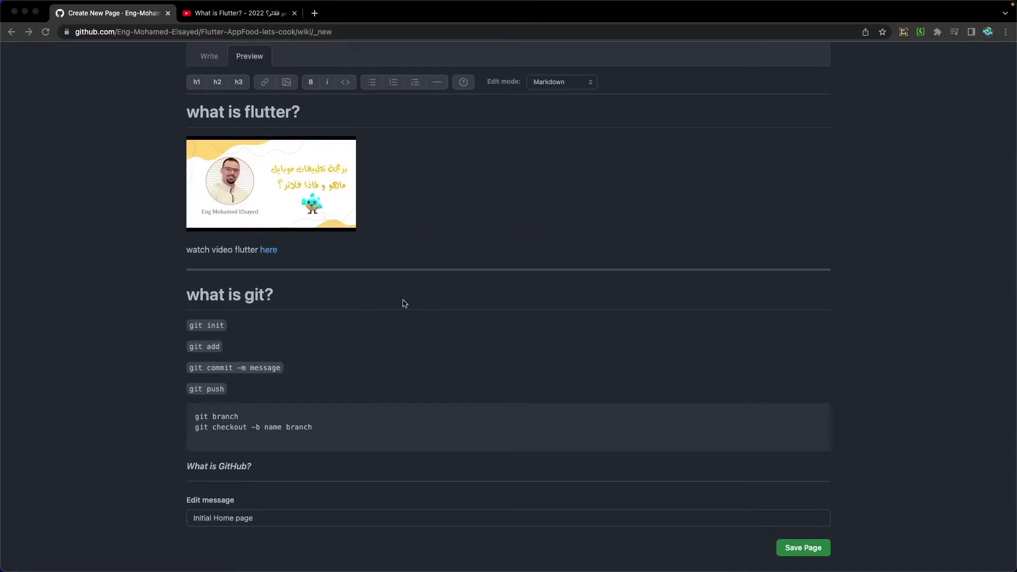
Step: Save the new wiki page and jump to its "what is flutter?" section
mouse_move(802, 570)
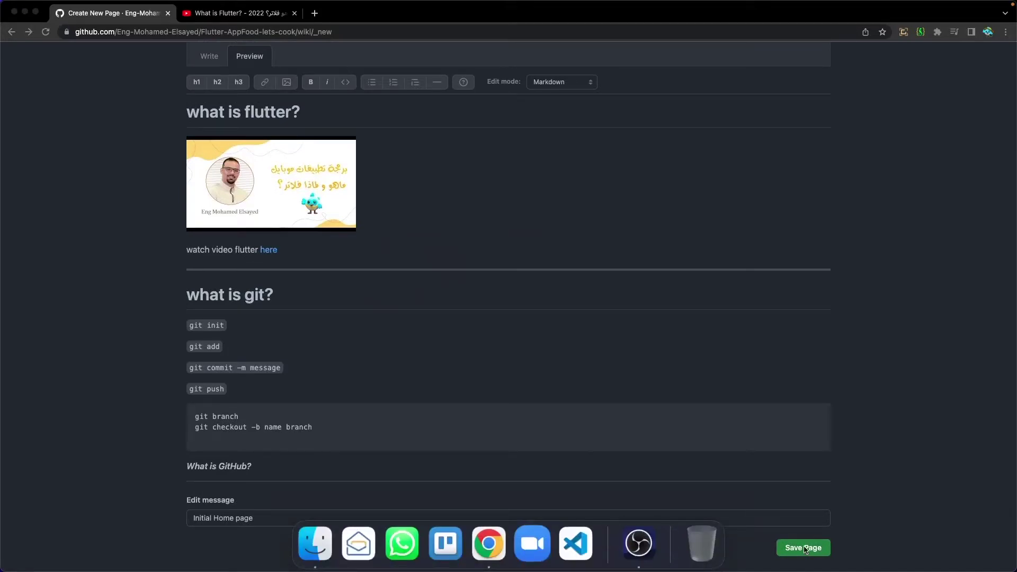
click(806, 549)
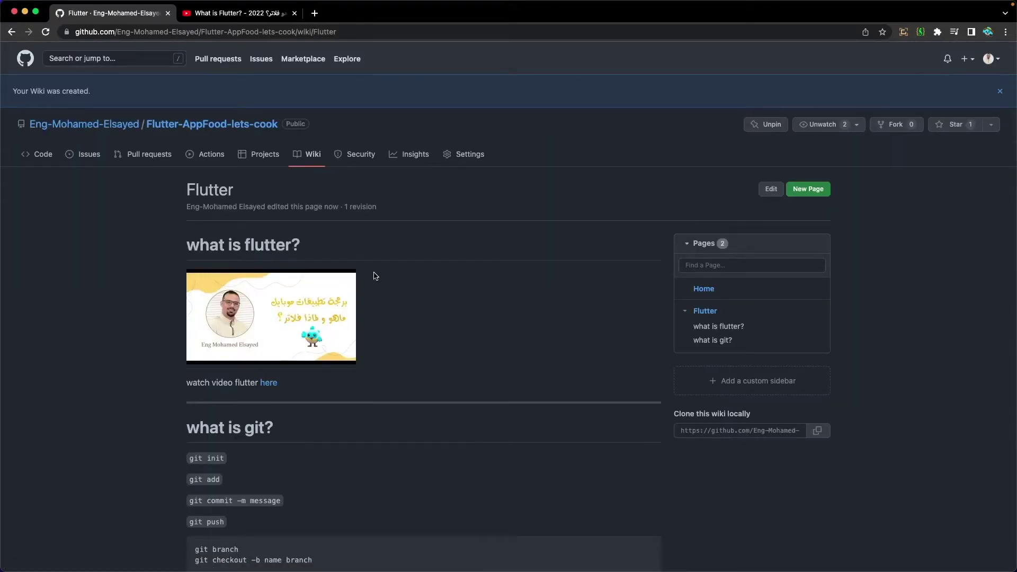
click(716, 329)
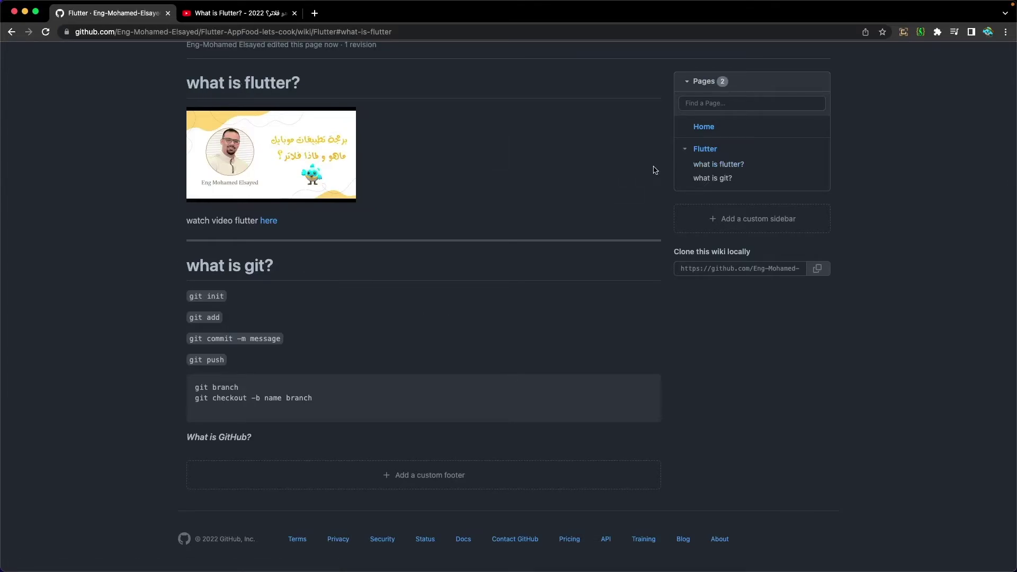
Step: Jump to the Flutter page's "what is git?" section and collapse that page's outline in the wiki page list
click(700, 182)
click(685, 150)
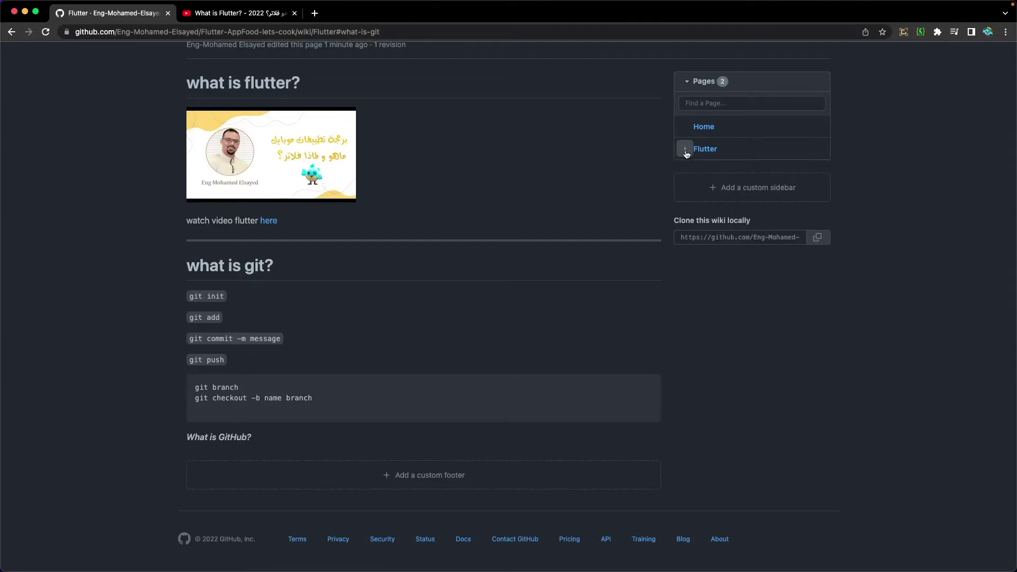
Step: Edit the wiki's Home page to format its welcome line as a blockquote, preview it and save the page
click(703, 129)
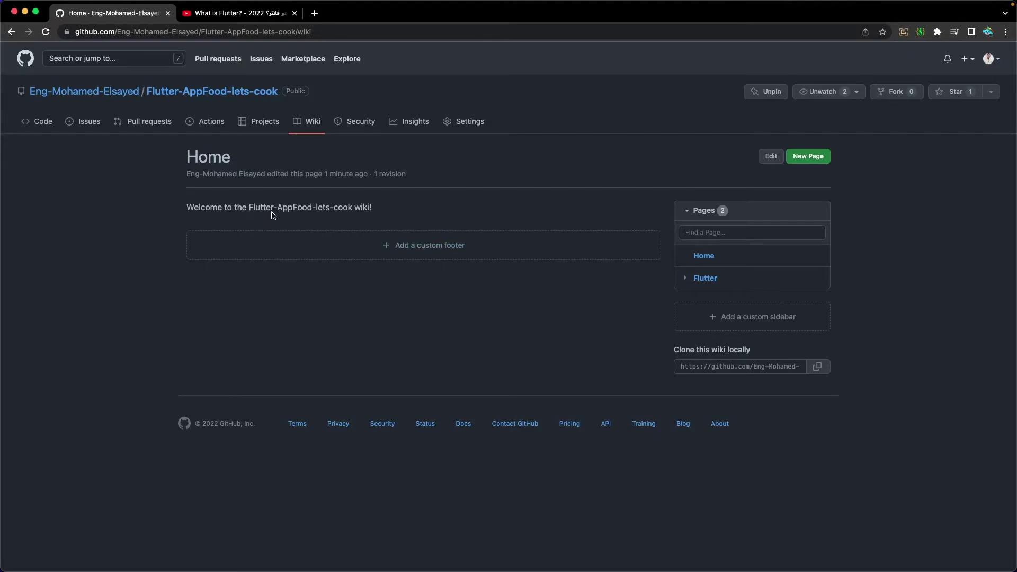
click(770, 157)
click(389, 272)
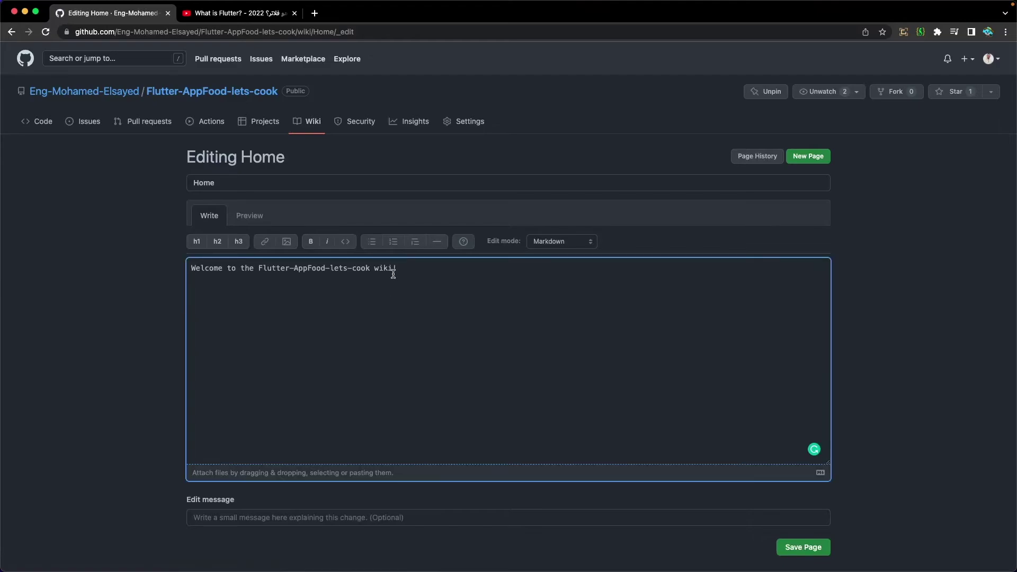
drag(404, 271, 189, 267)
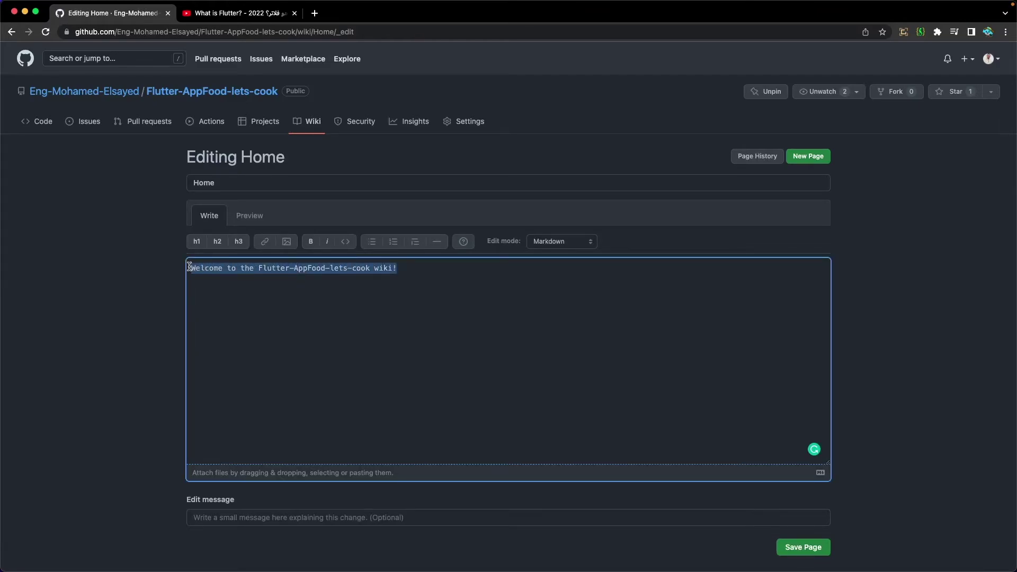
click(415, 242)
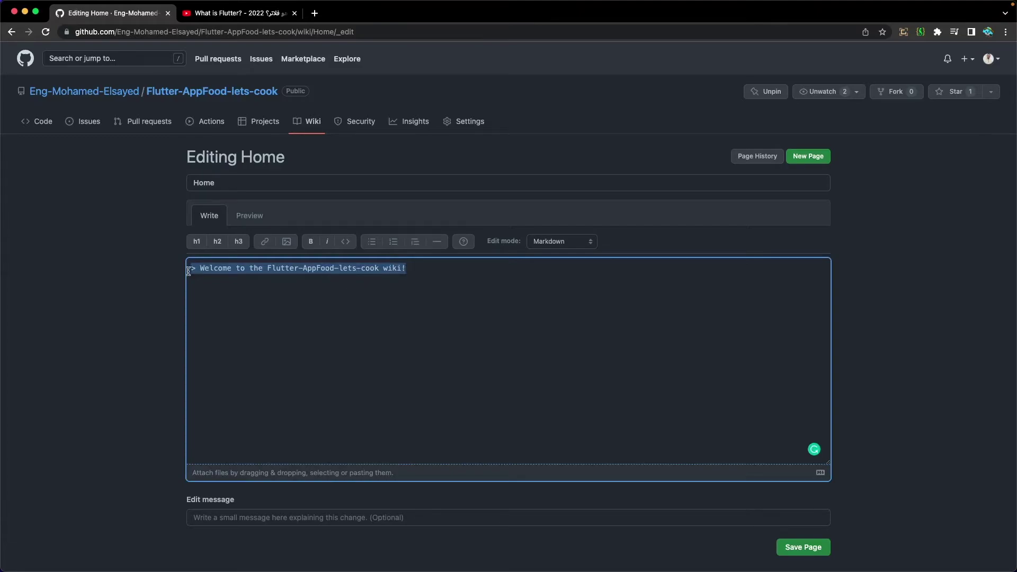
click(198, 284)
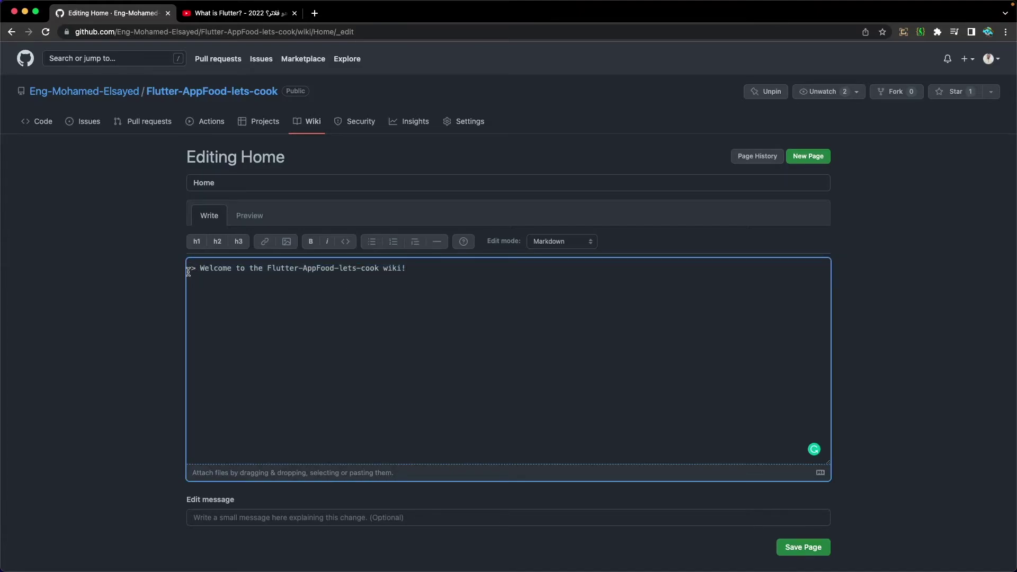
click(244, 217)
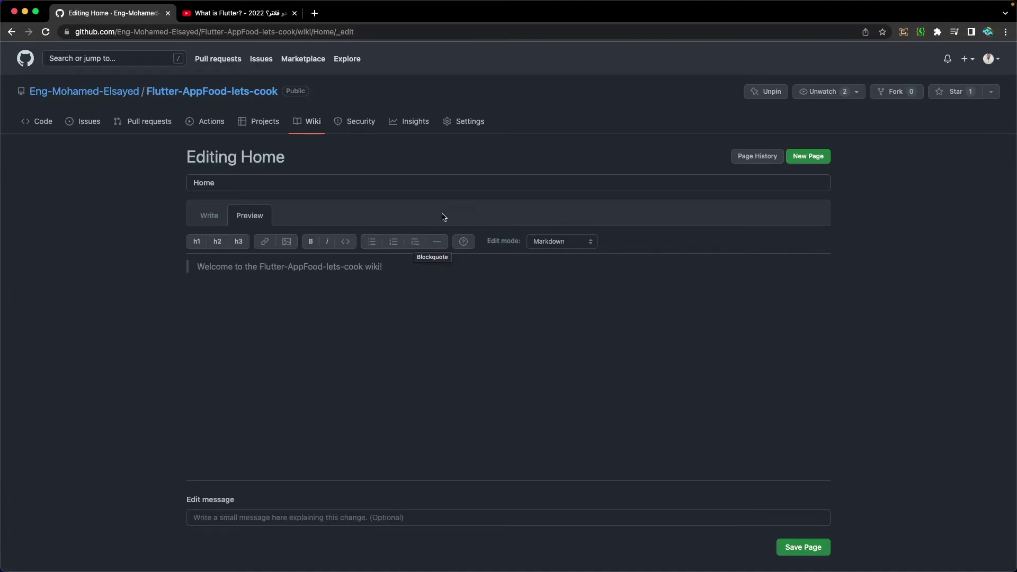
click(809, 545)
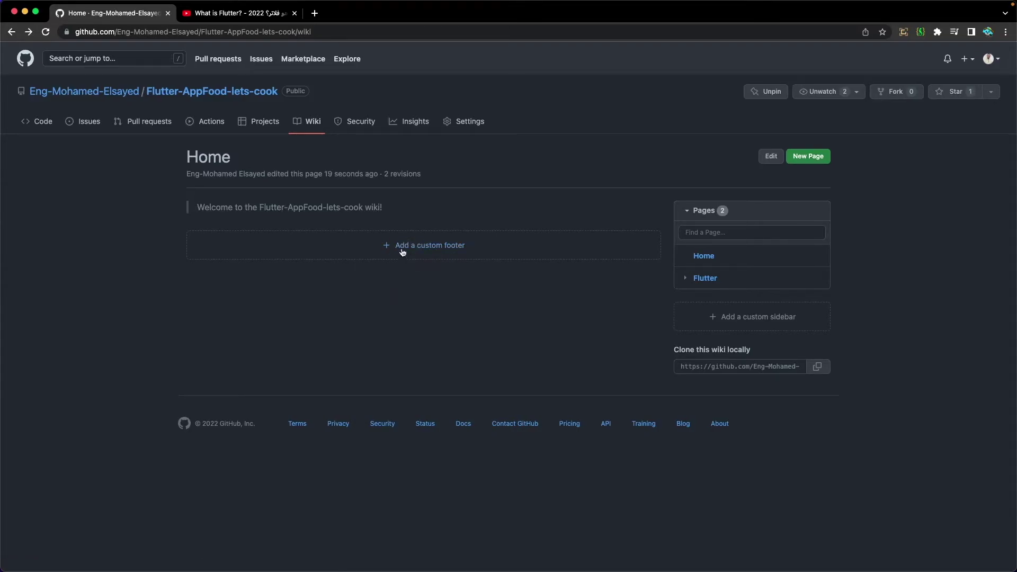
Step: Add a custom wiki footer containing the text "footer" and save it
click(418, 250)
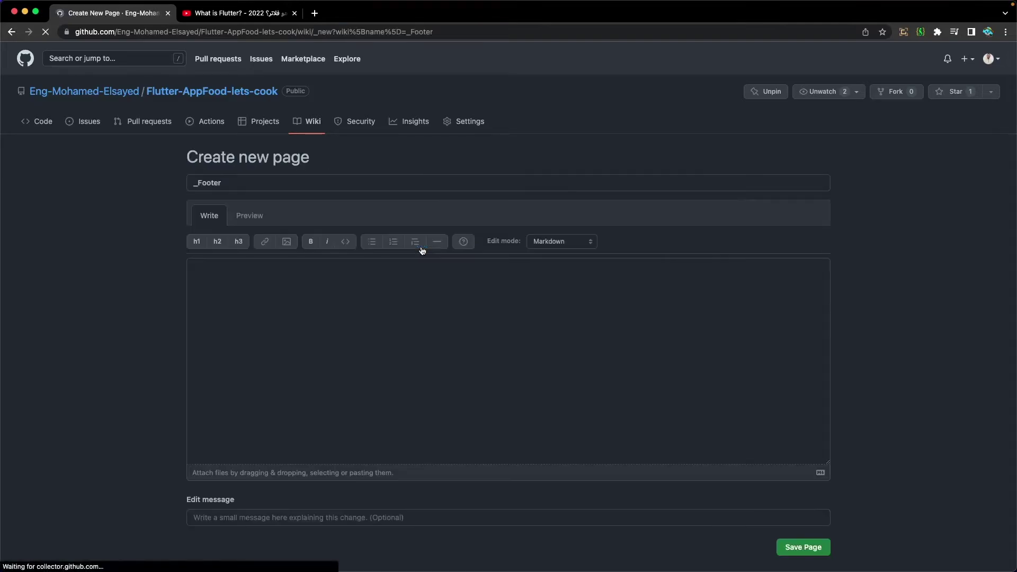
click(249, 270)
text(footer)
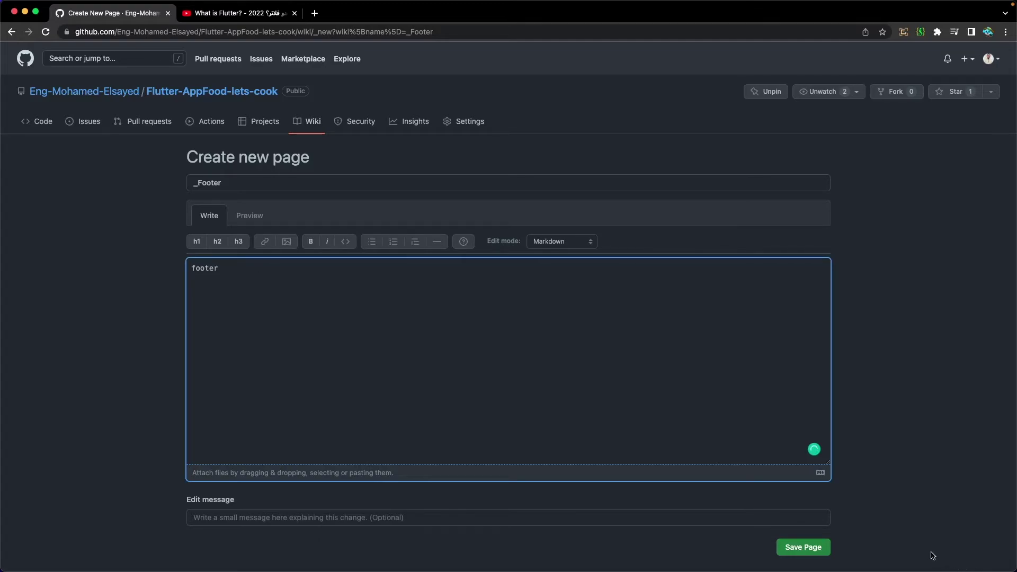
click(823, 548)
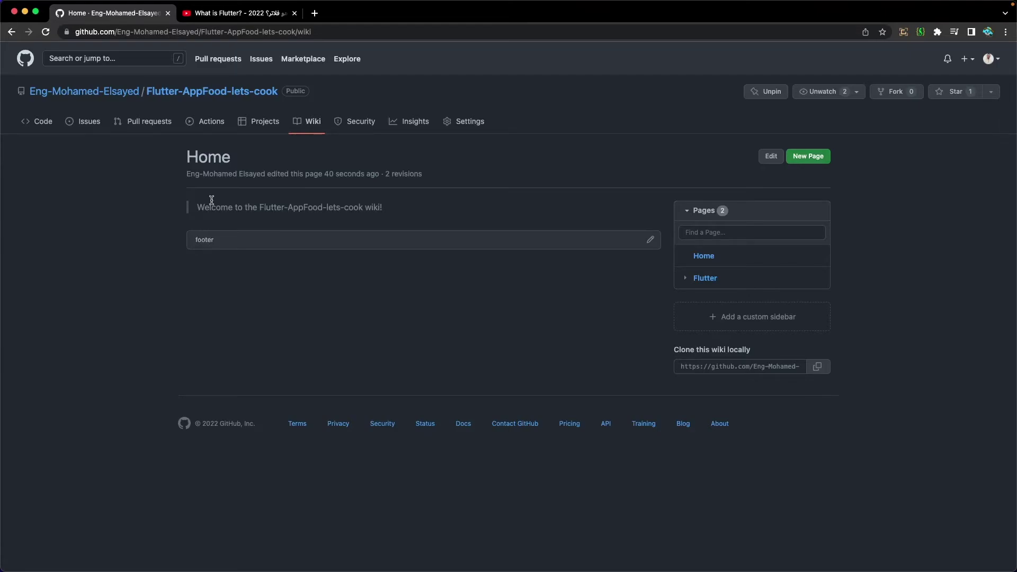
Step: Reload the Home page and open the Flutter page from the wiki page list
drag(234, 159, 190, 159)
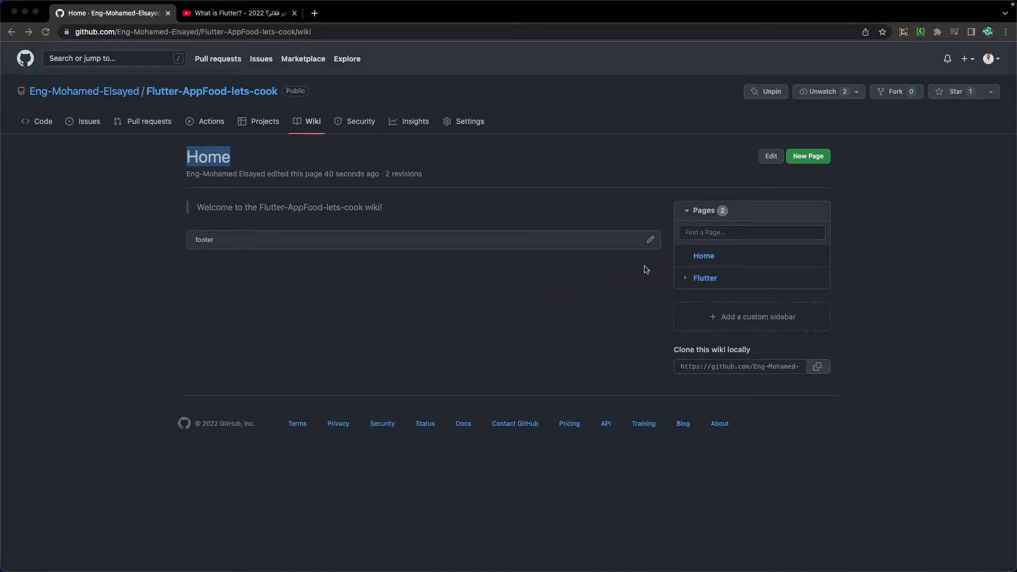
click(704, 259)
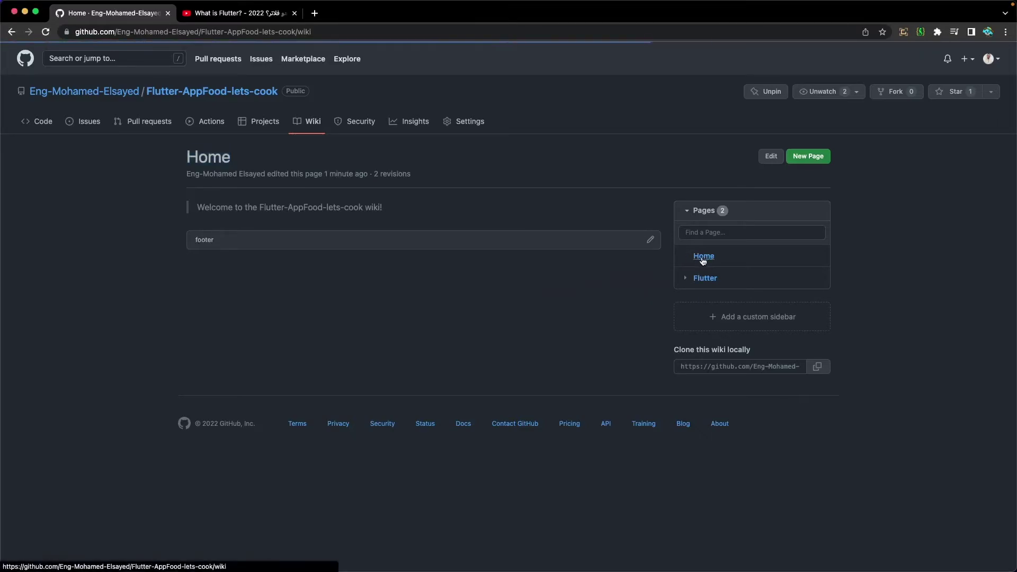
click(705, 280)
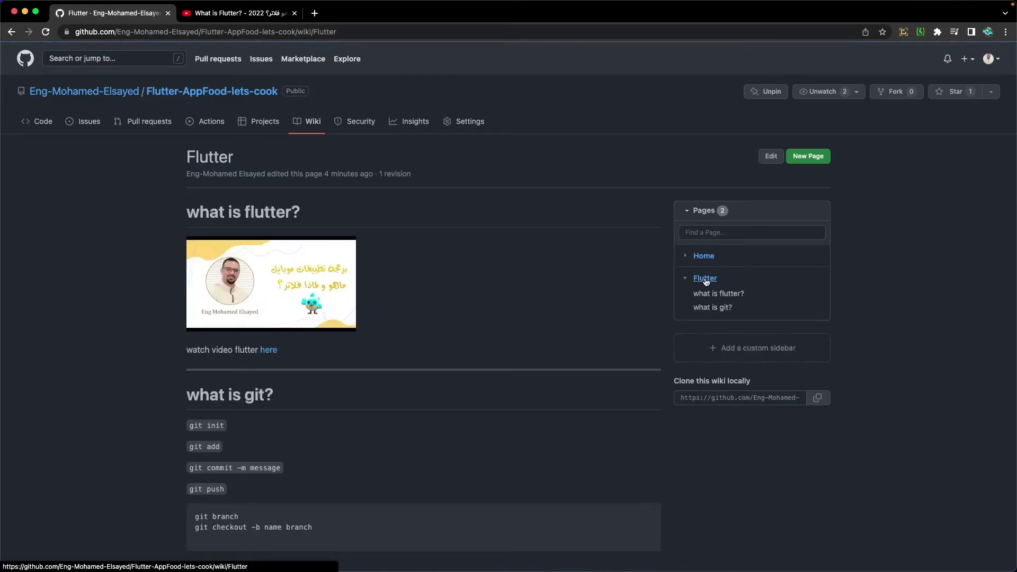
click(704, 279)
Step: Search the wiki's page list for "flutter"
click(708, 233)
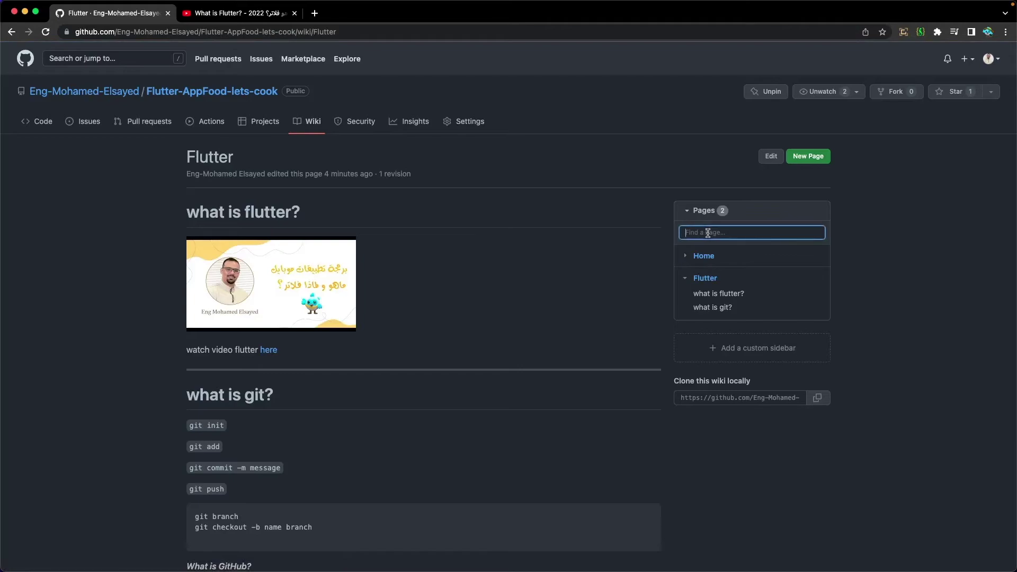
text(flutt)
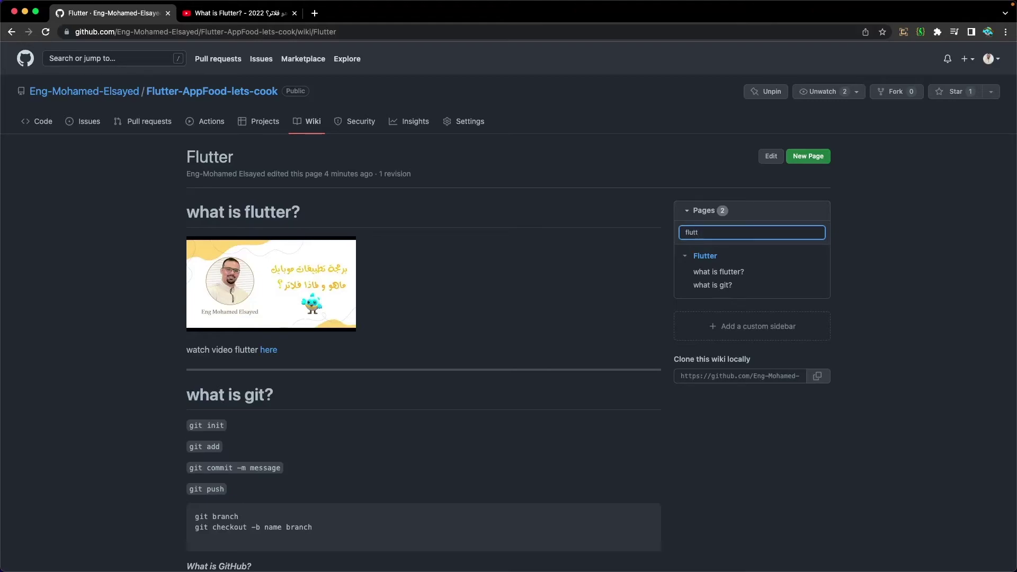
text(er)
scroll(728, 299, down, 1)
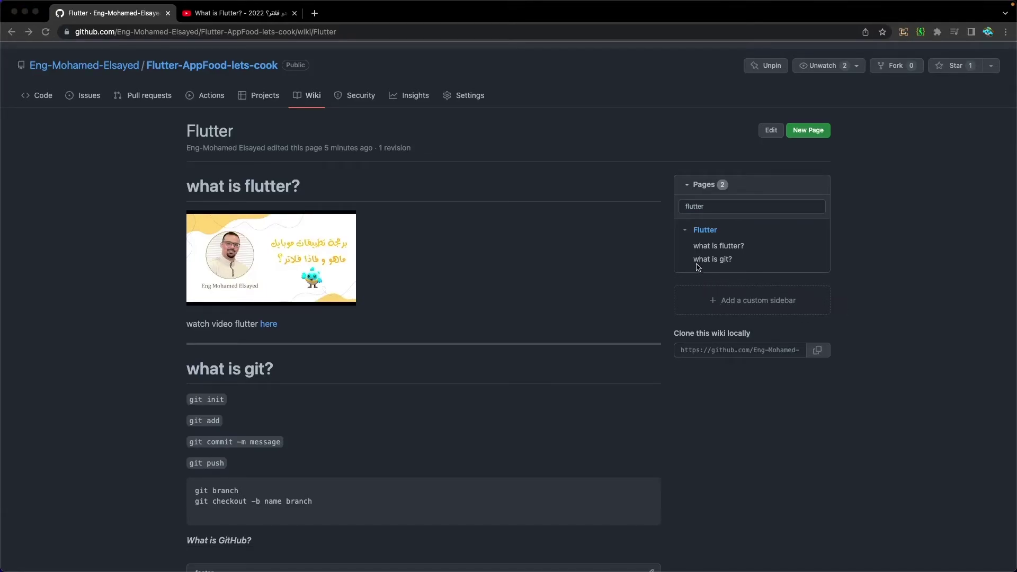
Step: Start a custom sidebar with a level-one heading "Flutter" and bullets "What is Flutter?" and "install Flutter", and preview it
click(729, 300)
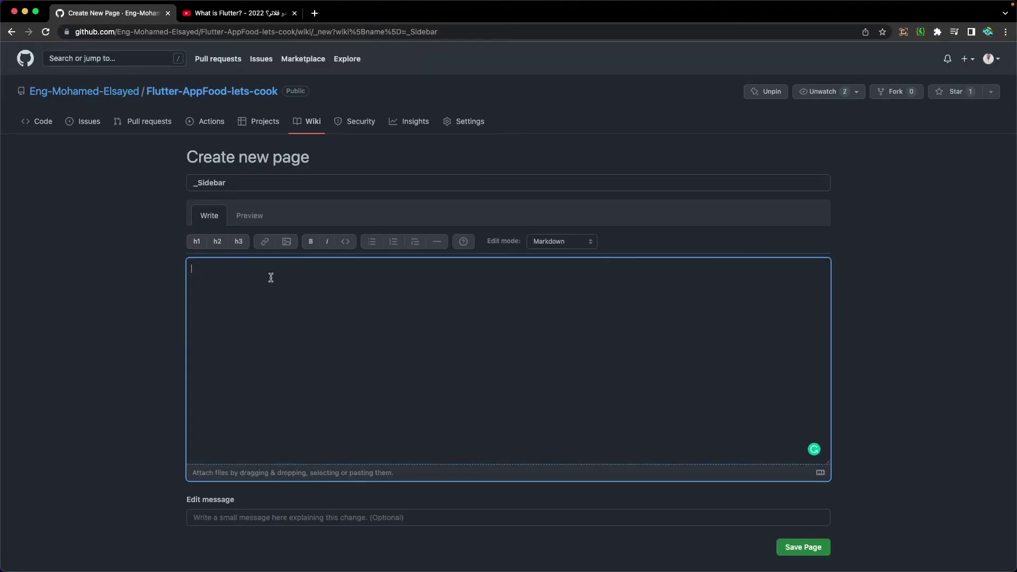
click(197, 241)
text(Flutter)
click(375, 247)
text(what)
text( is Flutter?)
text(install)
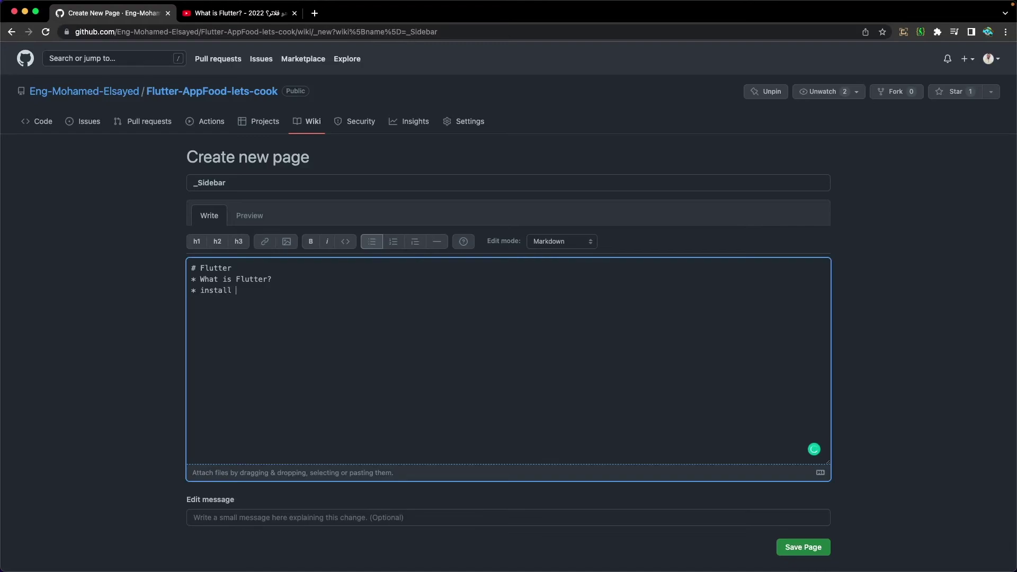
text( Flutter)
click(244, 222)
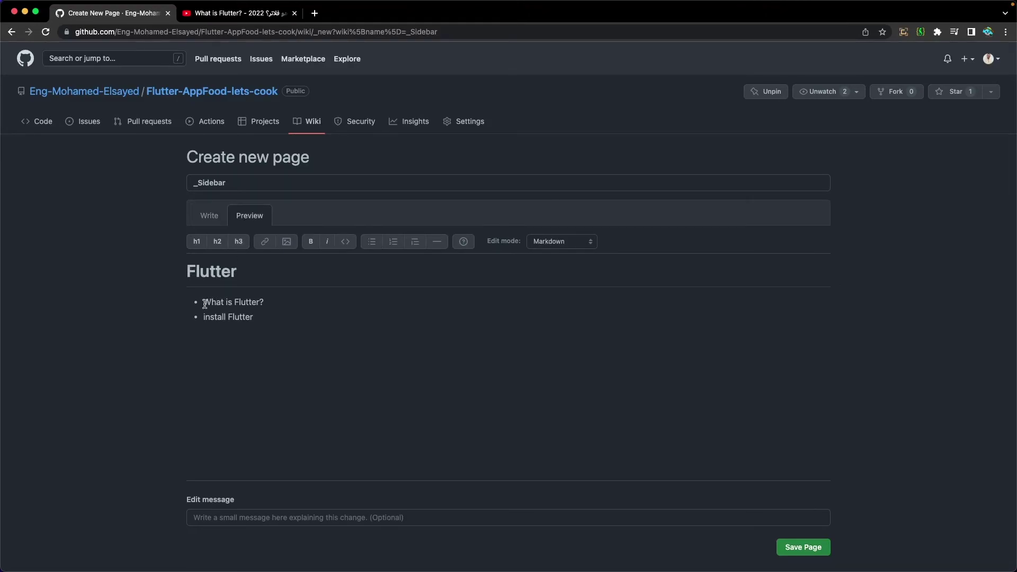
scroll(207, 344, down, 1)
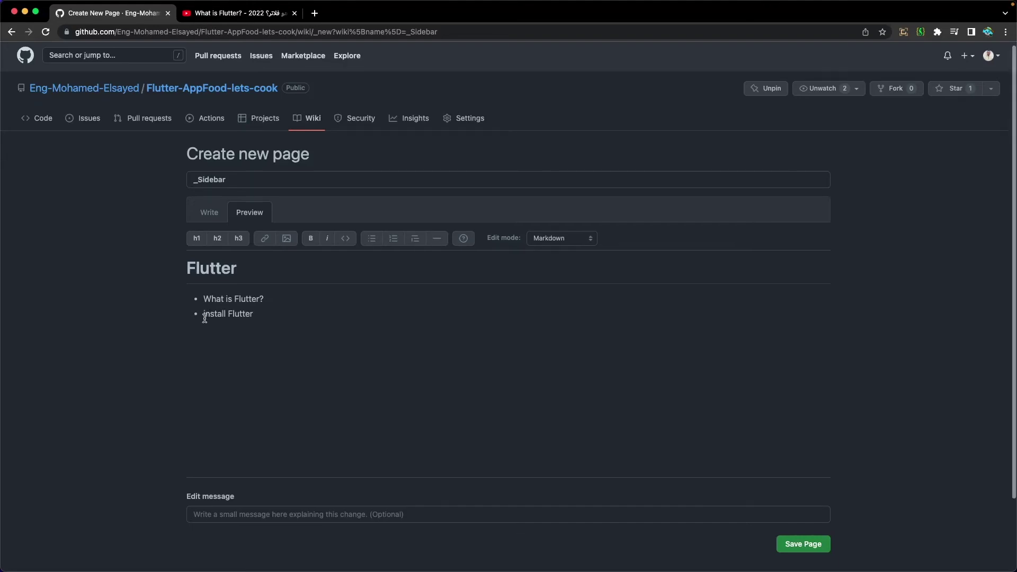
Step: Add a level-one heading "Git" with numbered items "install git" and "git init" to the sidebar, and preview it
click(208, 212)
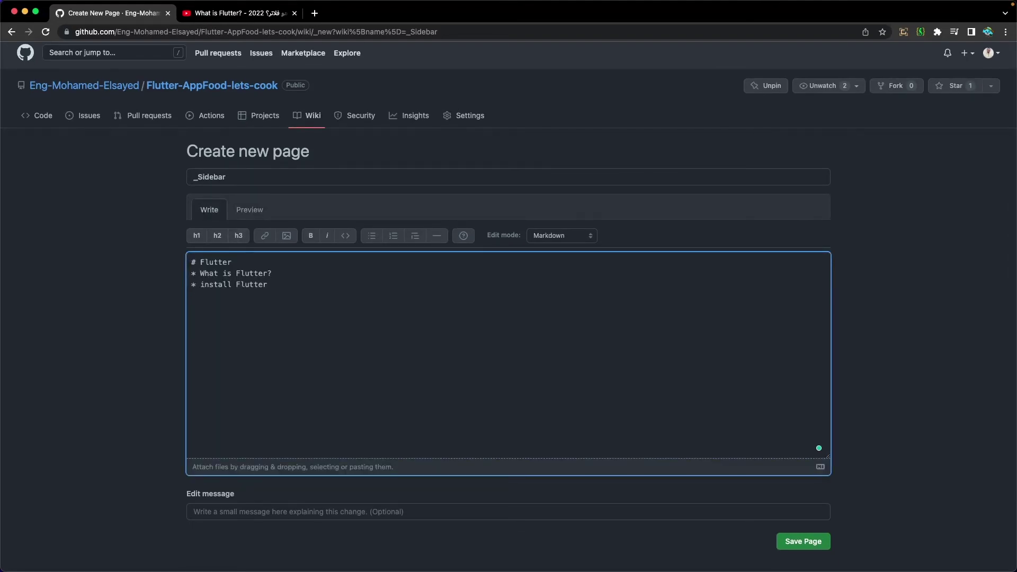
click(202, 236)
text(Git)
click(394, 236)
text(install git)
key(Return)
click(392, 239)
text(git init)
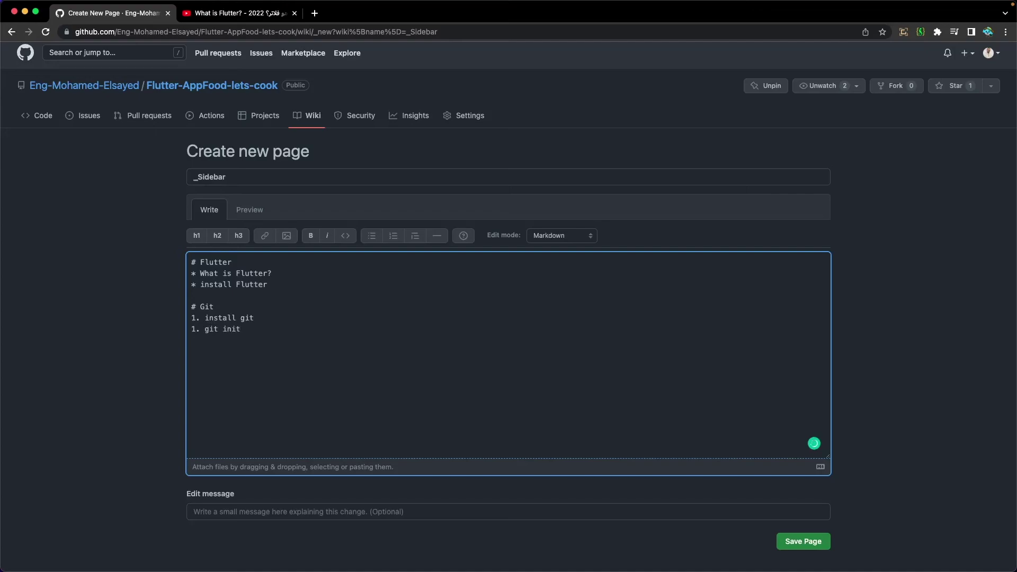
click(248, 210)
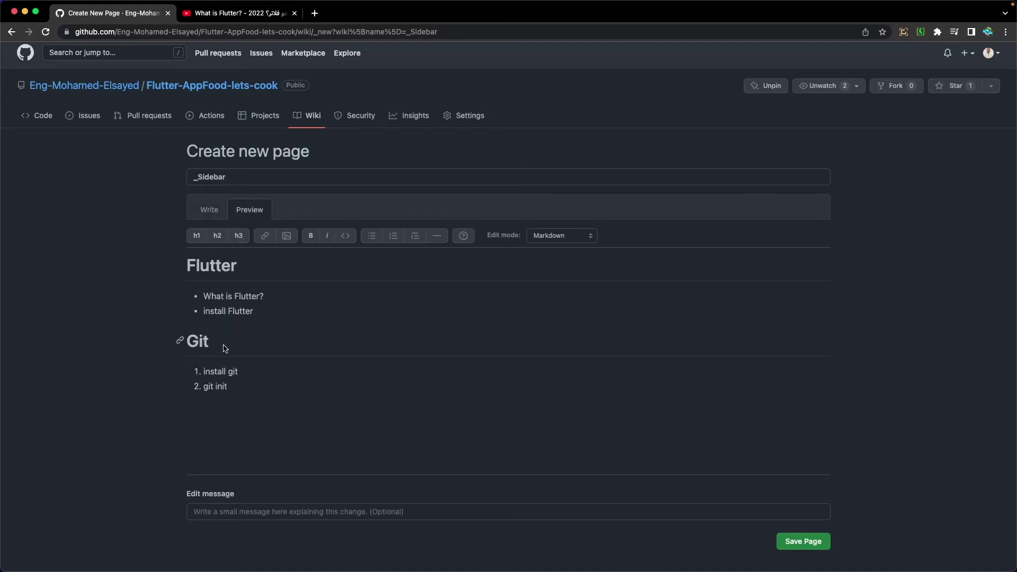
Step: Replace "Flutter" in the sidebar's "What is Flutter?" bullet with a link titled "Flutter" to the YouTube video open in the other tab
click(233, 298)
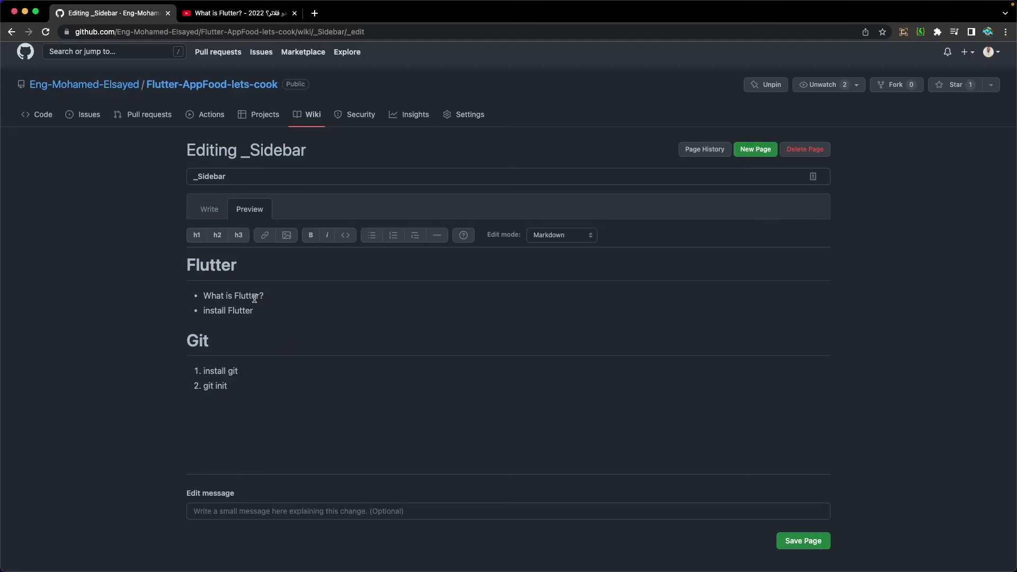
click(204, 214)
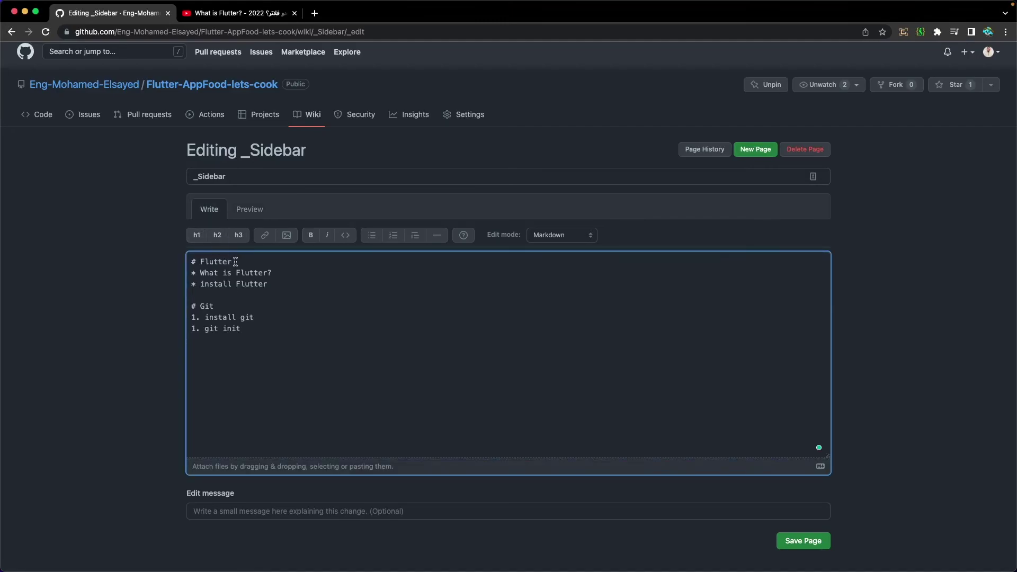
drag(237, 272, 268, 271)
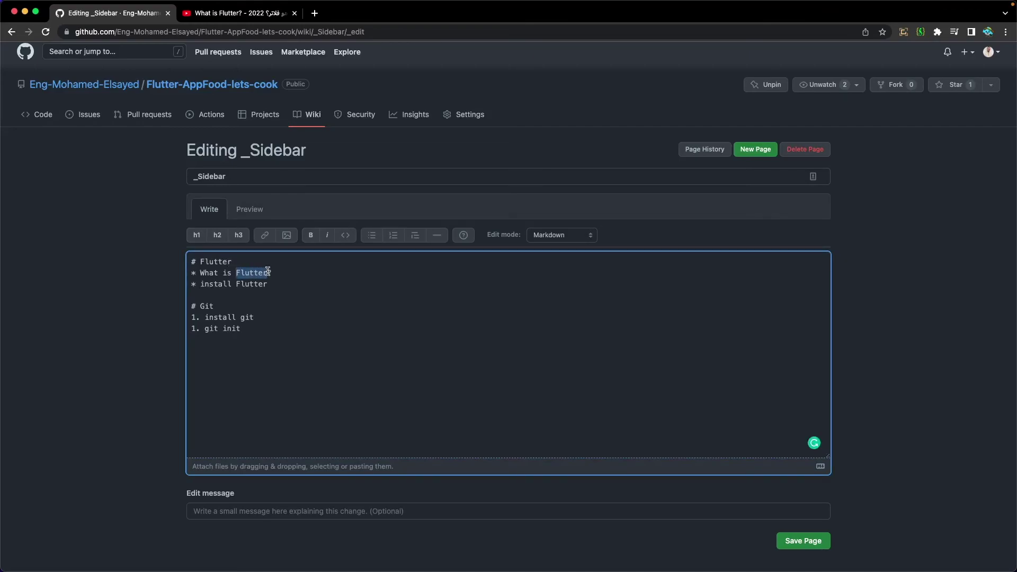
key(ctrl+x)
click(266, 240)
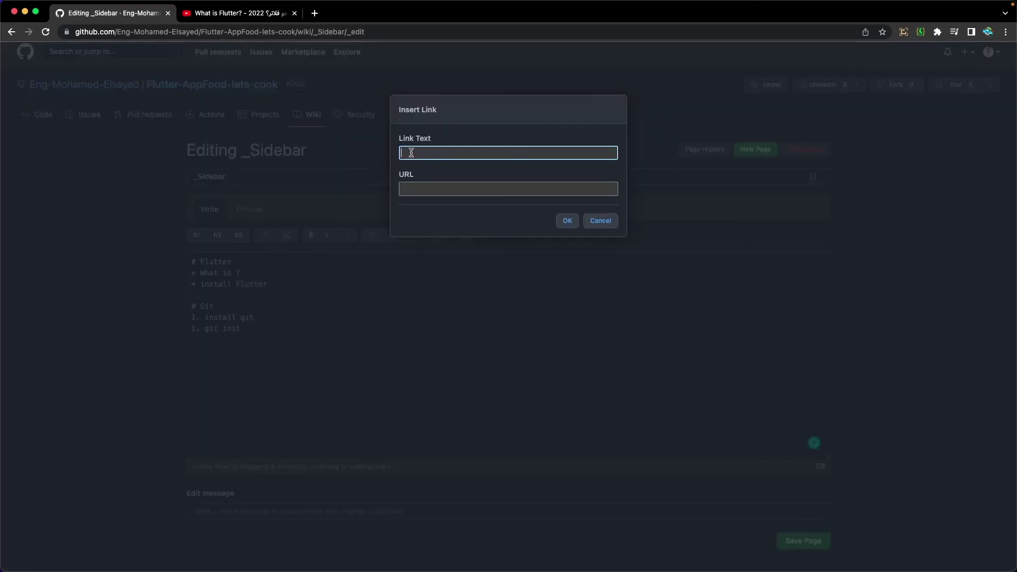
text(Flutter)
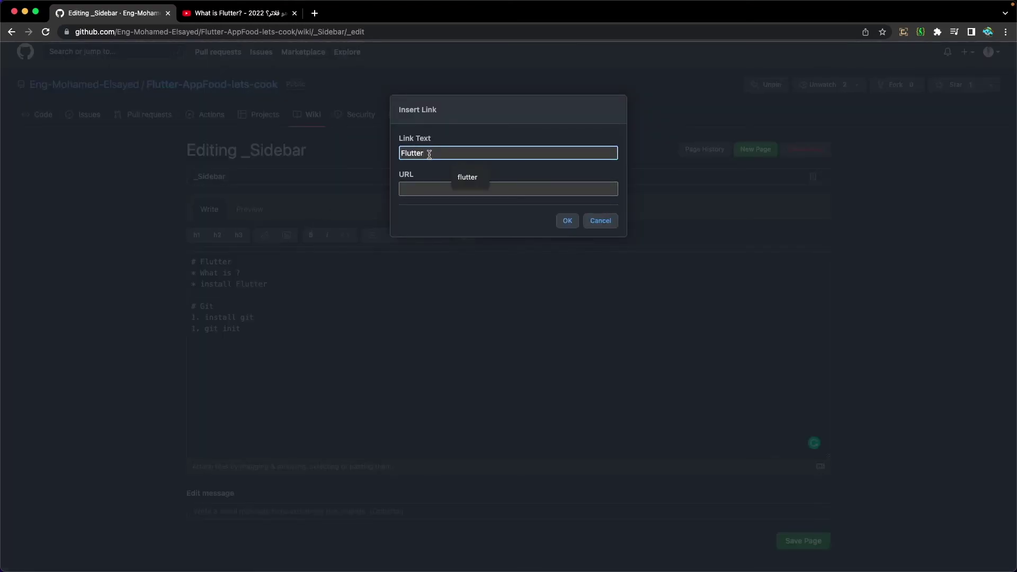
click(236, 20)
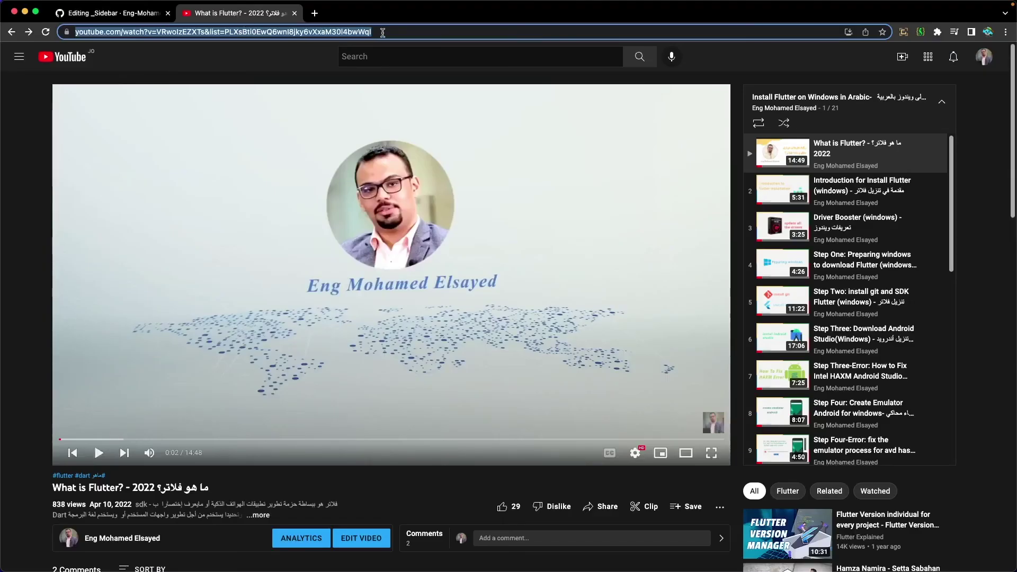
click(151, 14)
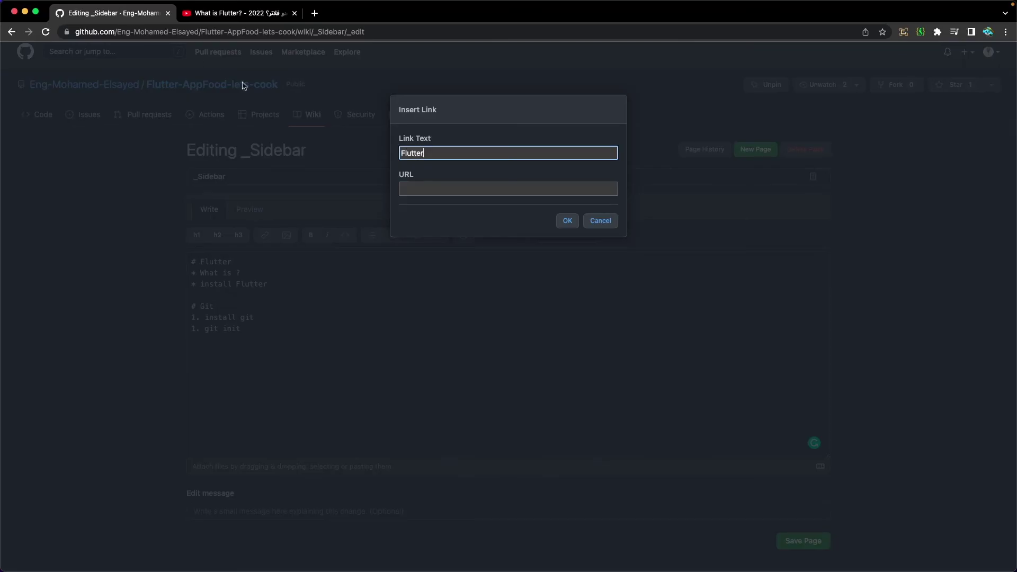
click(411, 186)
key(super+v)
click(574, 223)
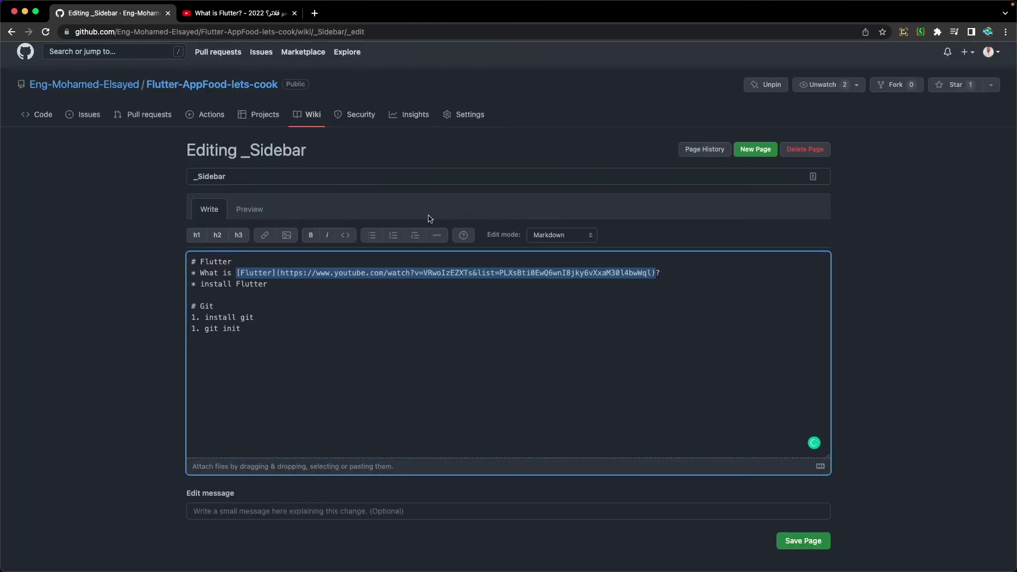
Step: Preview and save the sidebar page, and test its Flutter link from the Home page
click(251, 210)
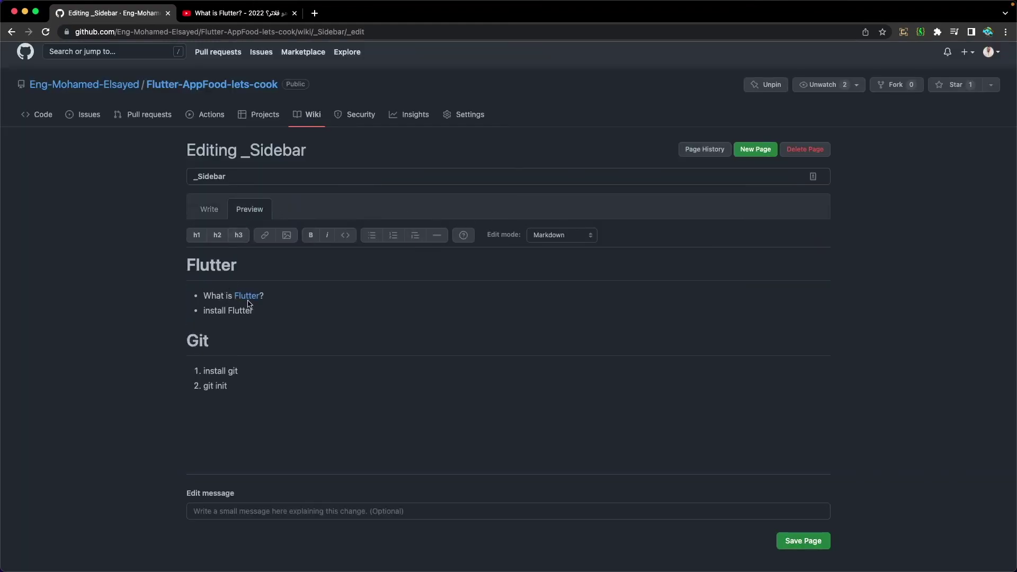
click(815, 543)
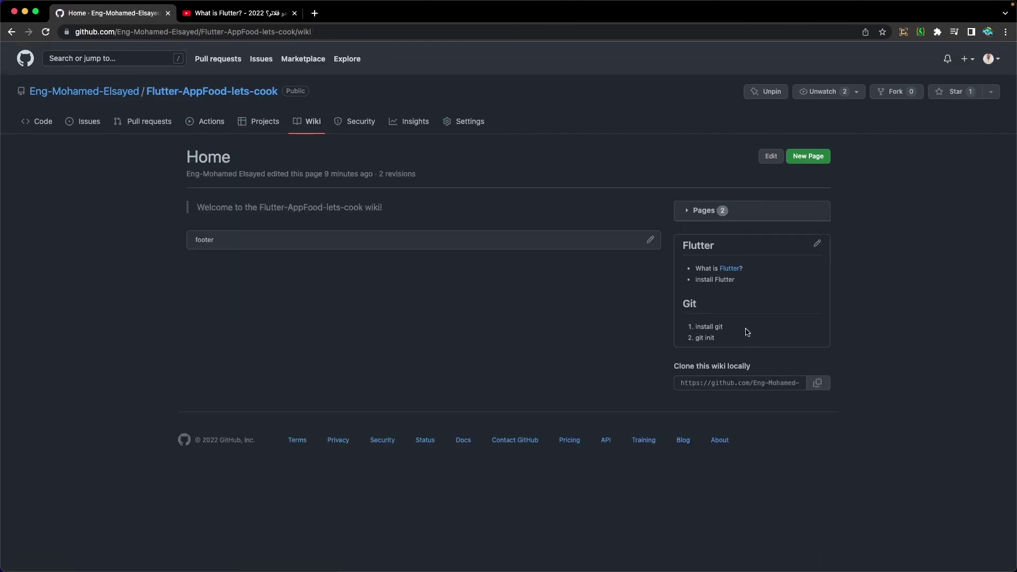
click(725, 270)
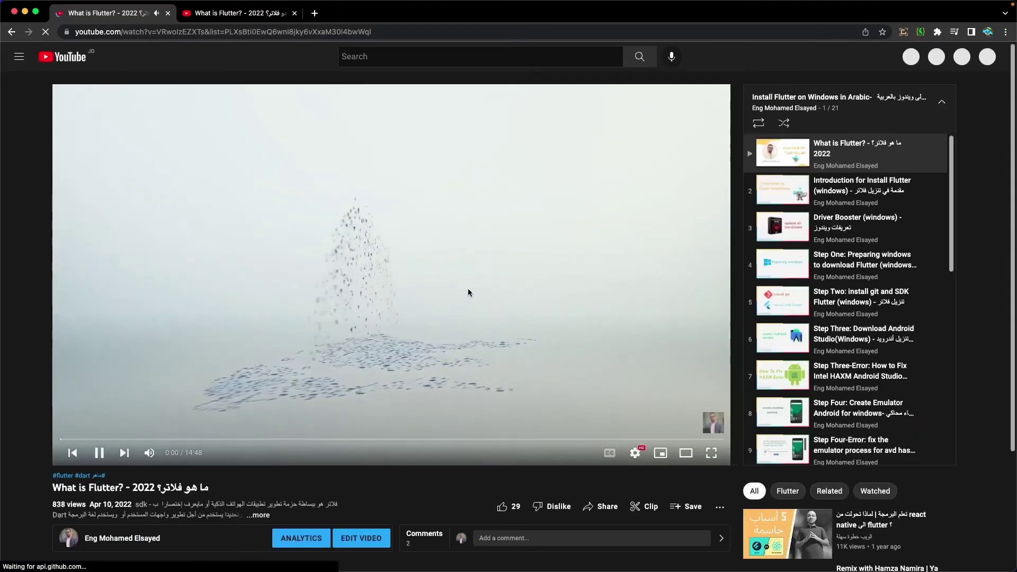
Step: Pause the YouTube video and return to the Flutter-AppFood-lets-cook wiki's Home page
click(318, 228)
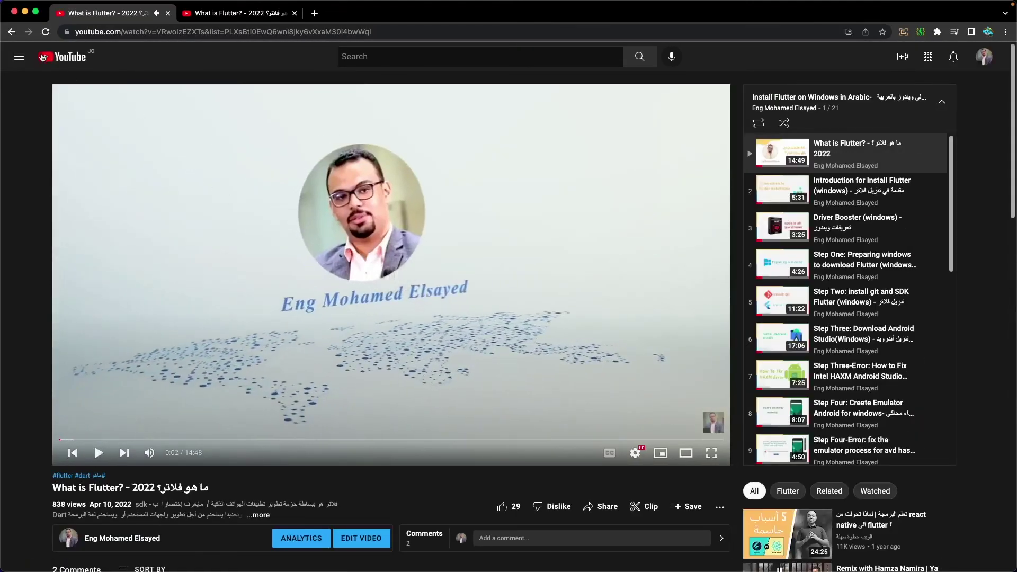
click(11, 32)
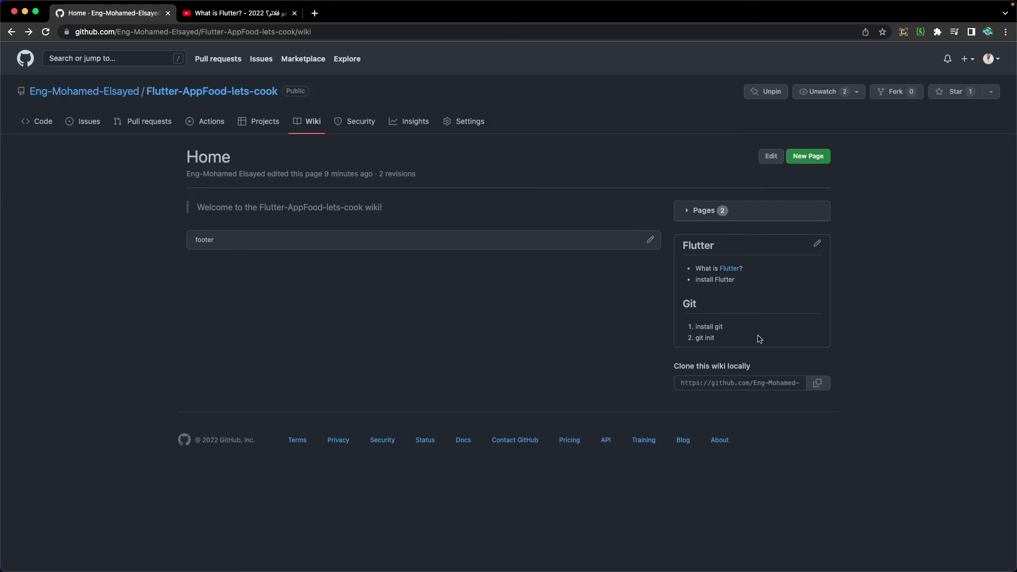
Step: Bring up the flutter/flutter repository's wiki Home page and examine its sidebar's image, headings and nested link lists as an example
click(730, 269)
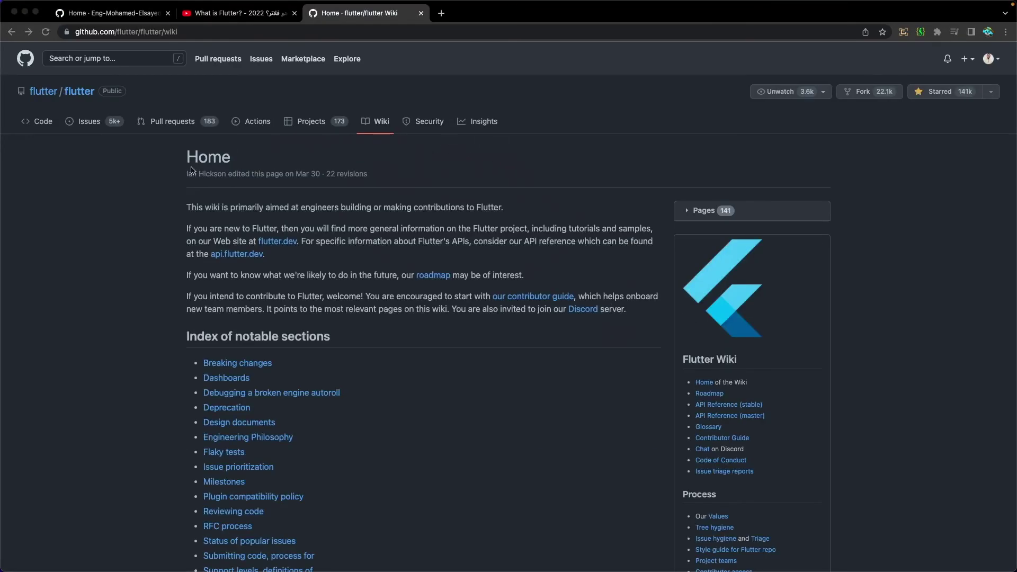
scroll(730, 229, down, 5)
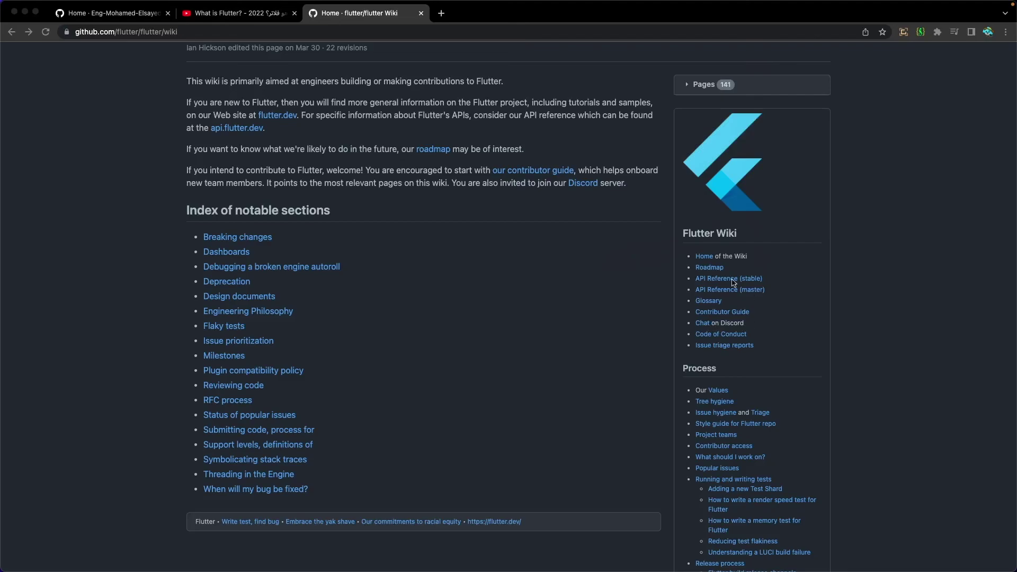
scroll(725, 249, down, 2)
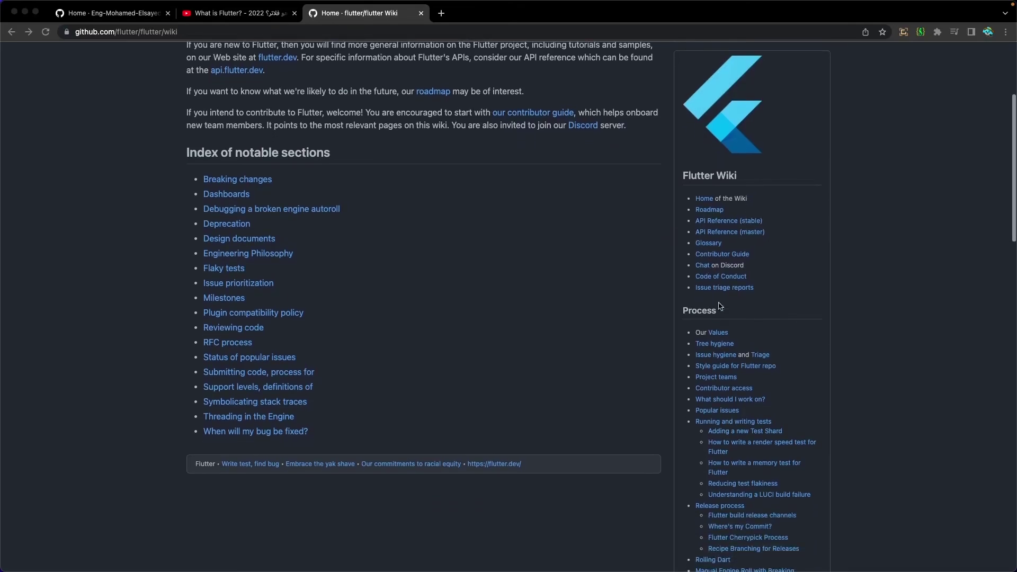
scroll(710, 326, down, 1)
scroll(713, 328, down, 2)
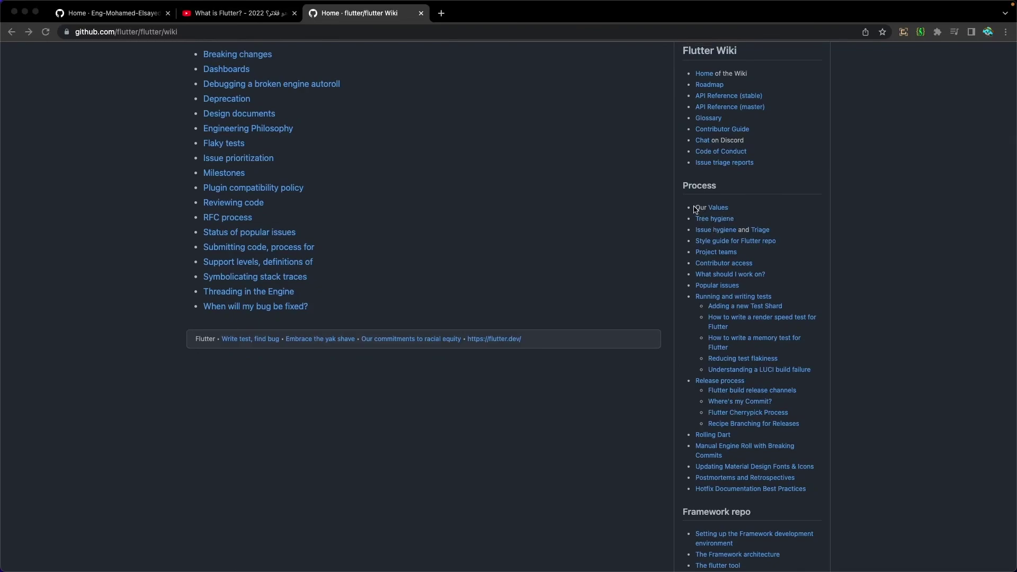
scroll(693, 297, down, 5)
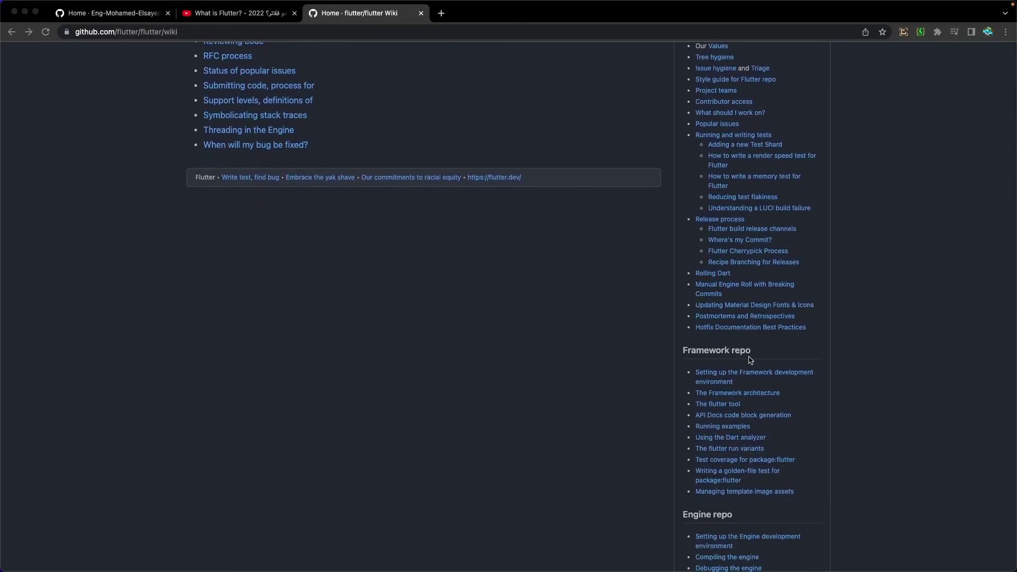
scroll(750, 359, down, 4)
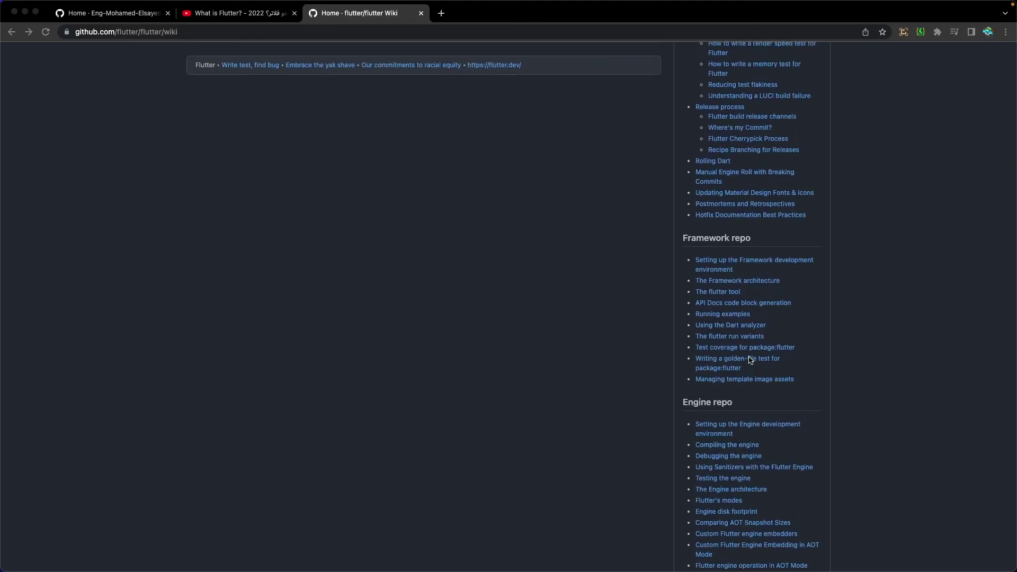
scroll(751, 360, down, 2)
scroll(751, 360, up, 20)
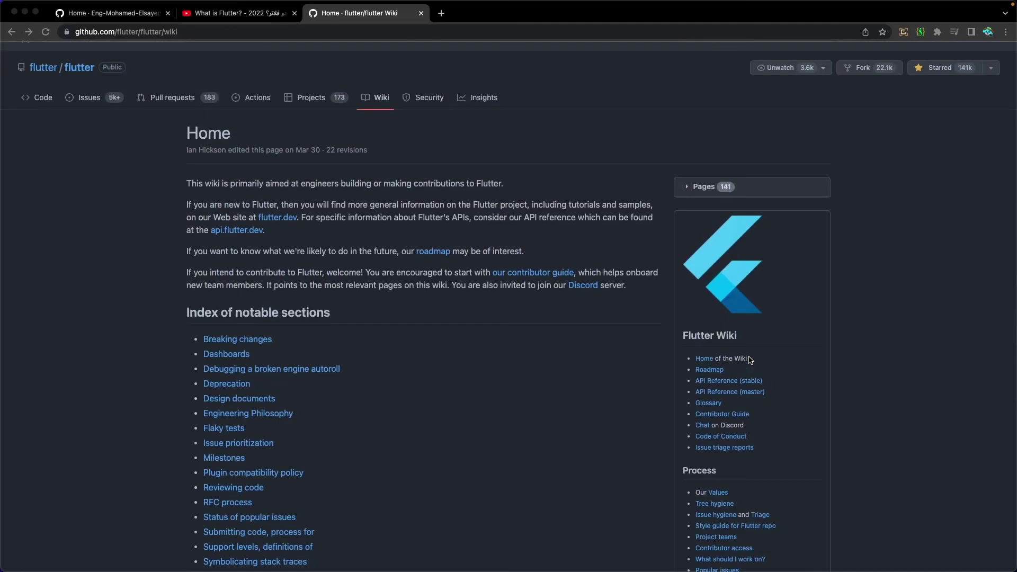